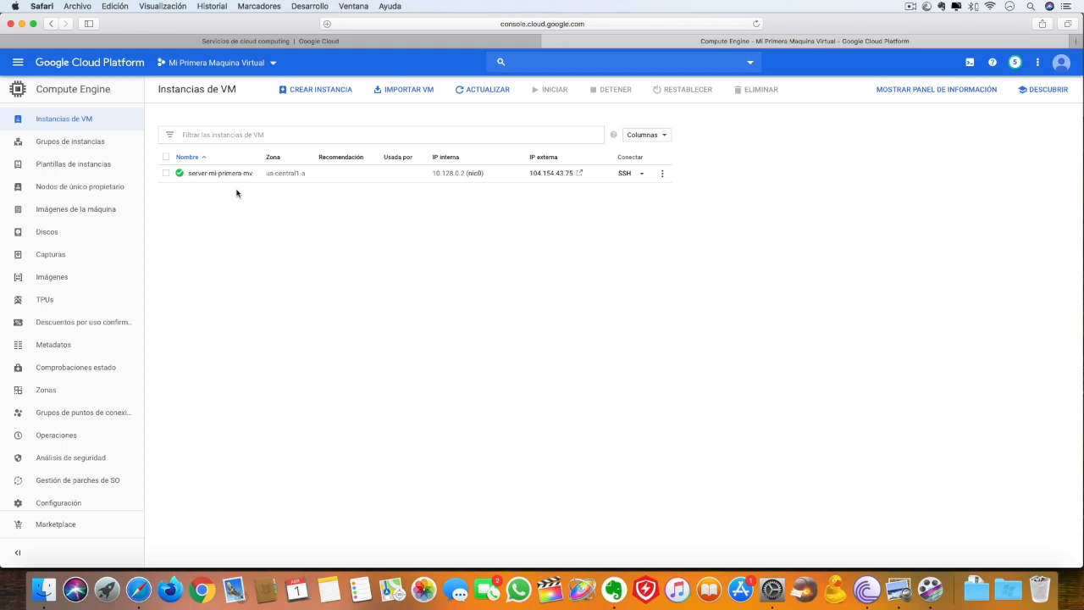
Step: Open the external IP 104.154.43.75 of server-mi-primera-mv in the browser over http instead of https
left_click(580, 173)
left_click(560, 24)
left_click(376, 23)
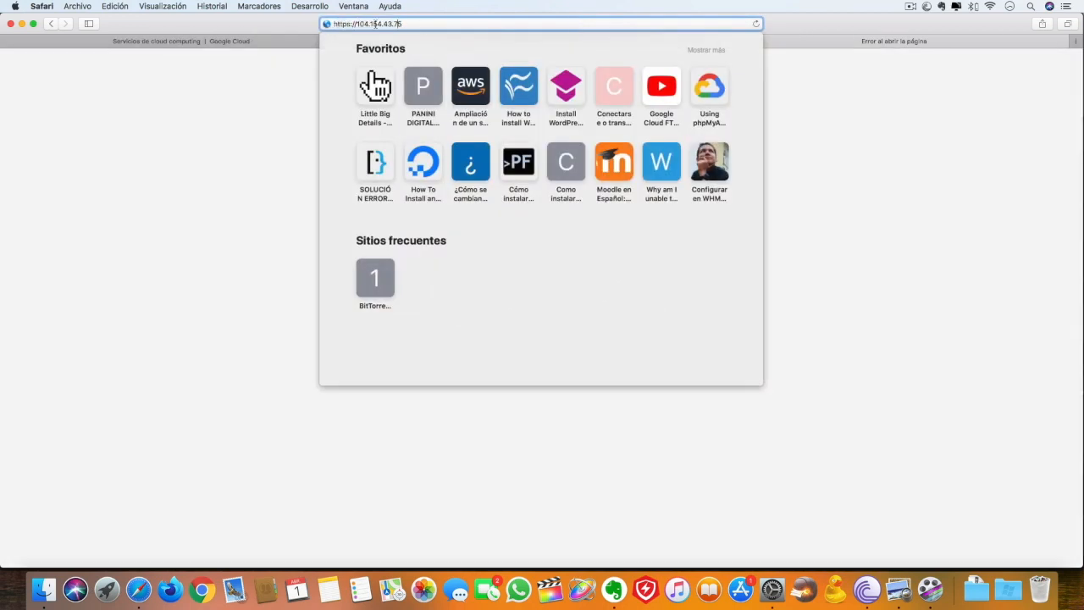
left_click(352, 24)
key("BackSpace")
key("Return")
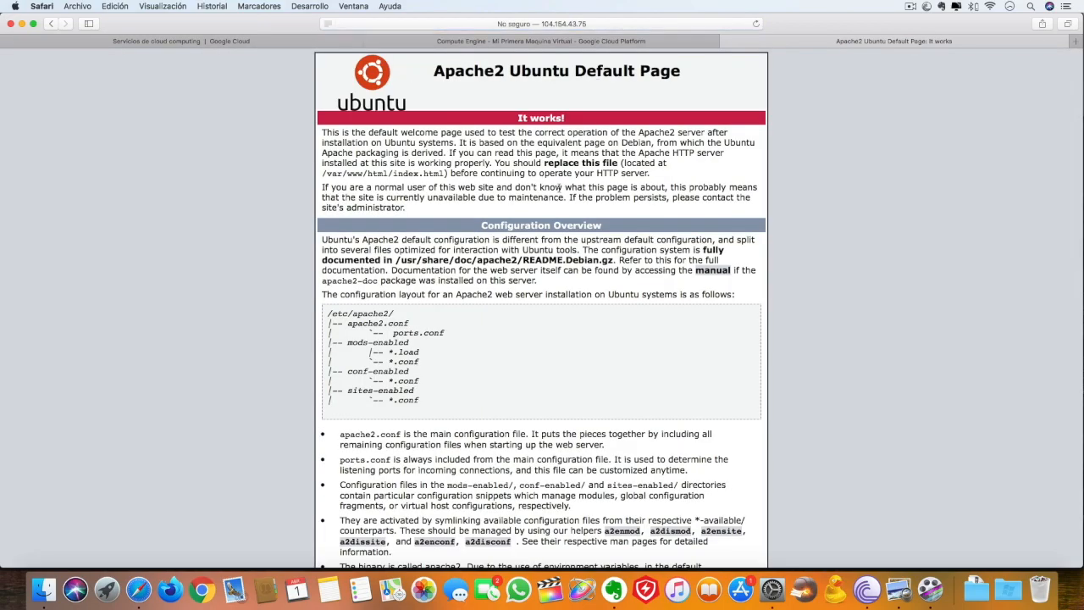
Step: Look over the Apache2 default page served by the virtual machine and return to the VM instances list
scroll(578, 191, "down", 5)
scroll(576, 203, "up", 5)
left_click(552, 42)
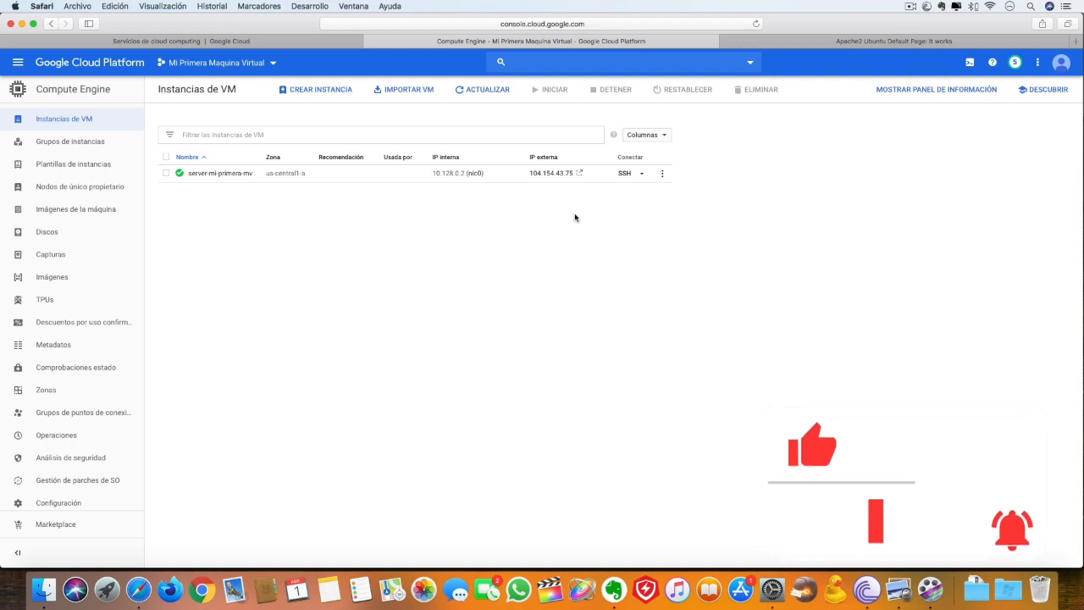
scroll(133, 229, "down", 1)
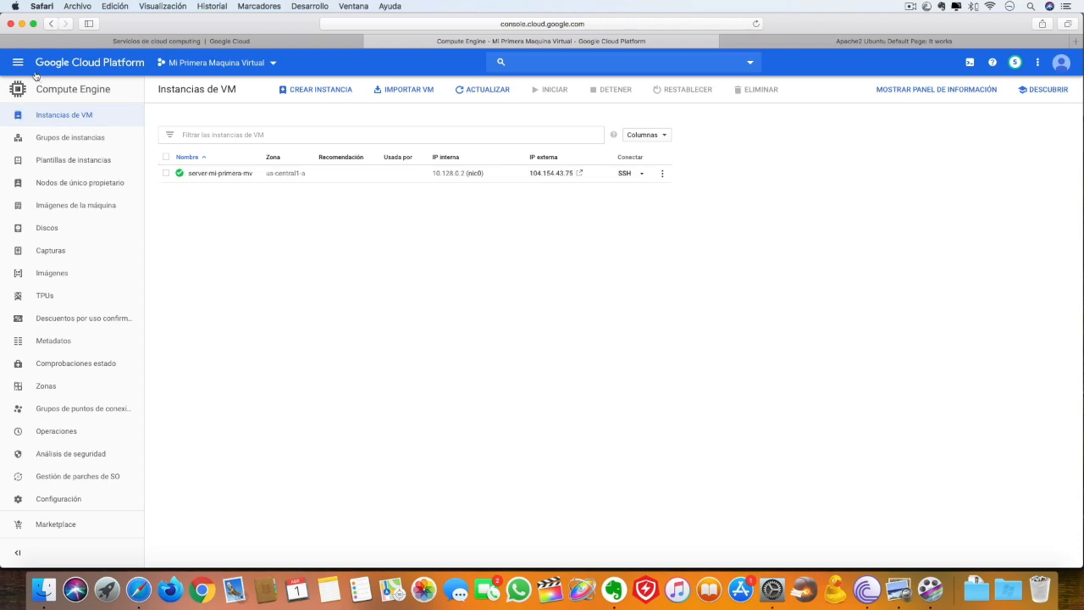
Step: Go to the SQL storage service and start a new instance with MySQL as the database engine
left_click(60, 205)
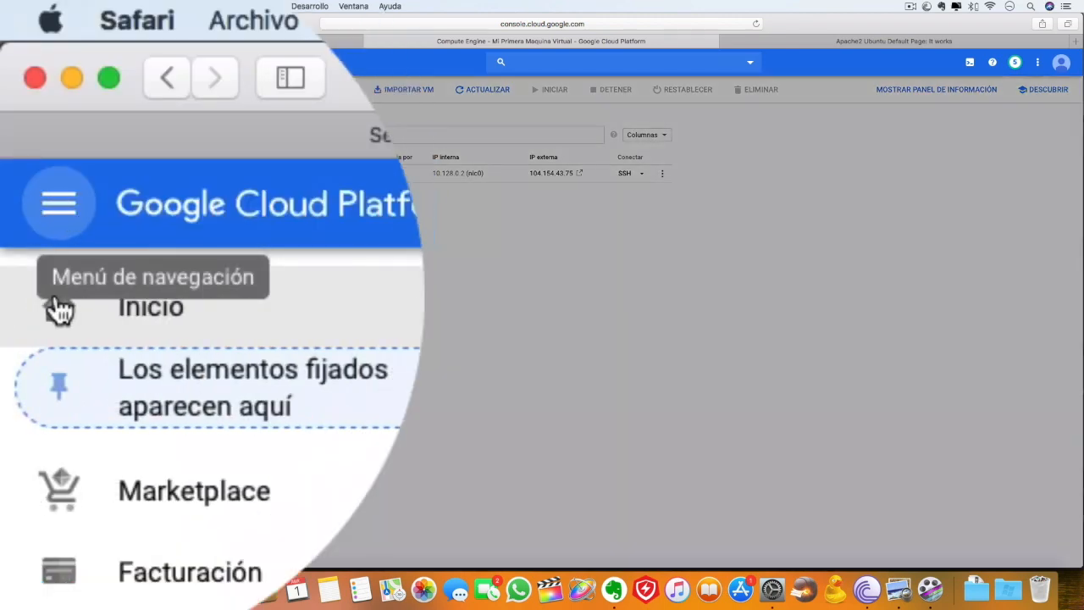
scroll(188, 383, "down", 10)
scroll(188, 383, "down", 5)
scroll(186, 382, "up", 3)
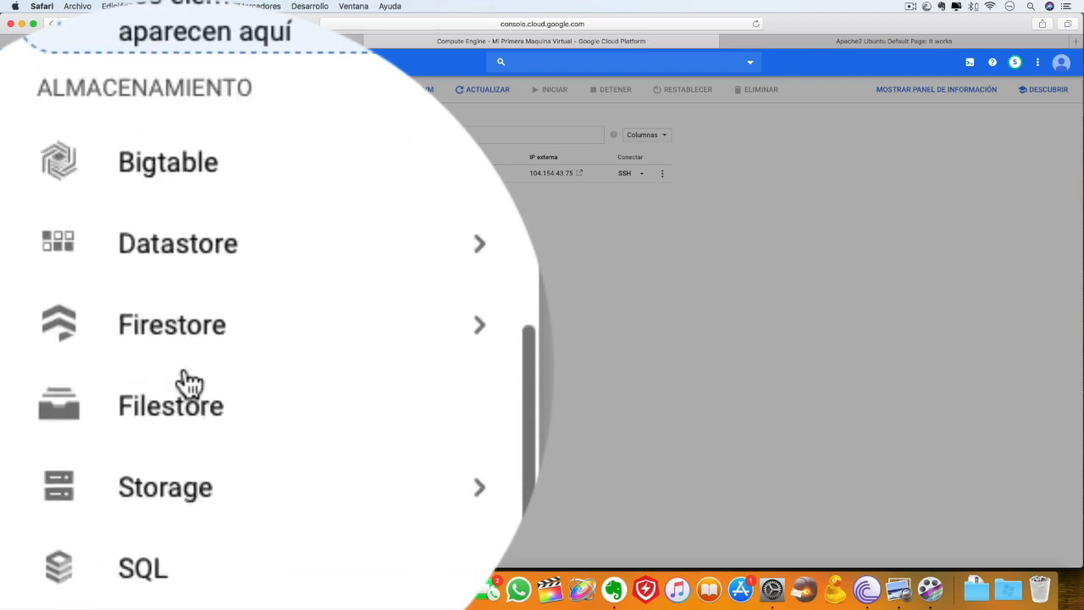
scroll(161, 322, "down", 3)
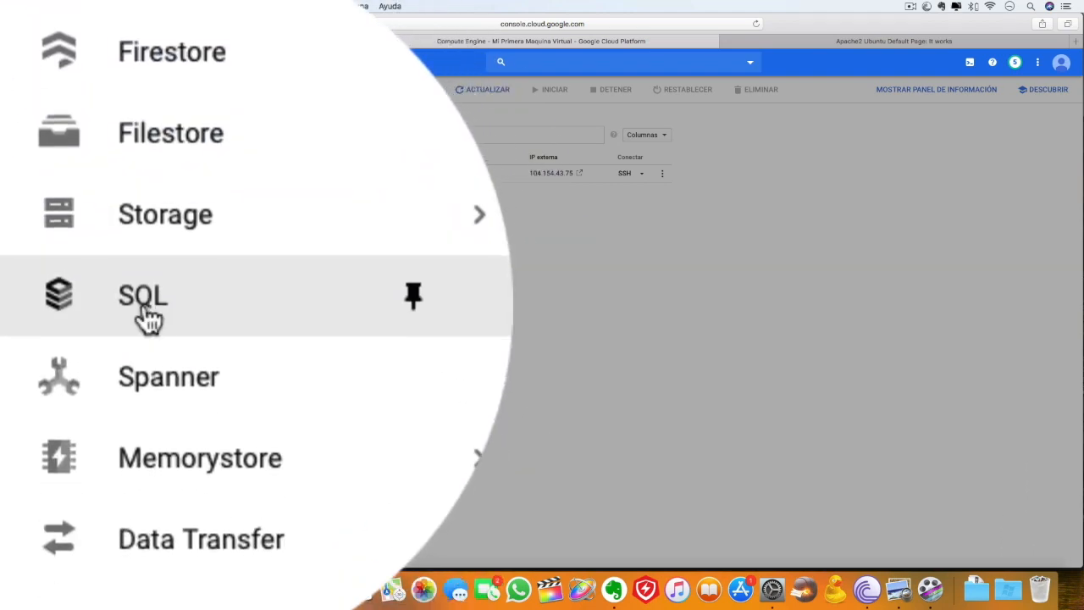
left_click(165, 313)
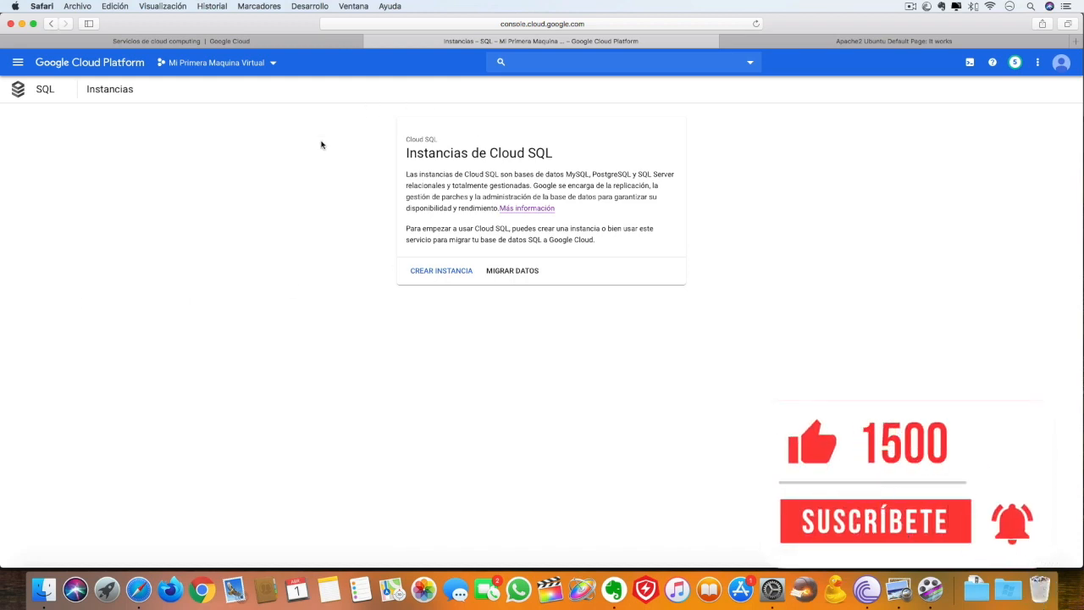
left_click(441, 271)
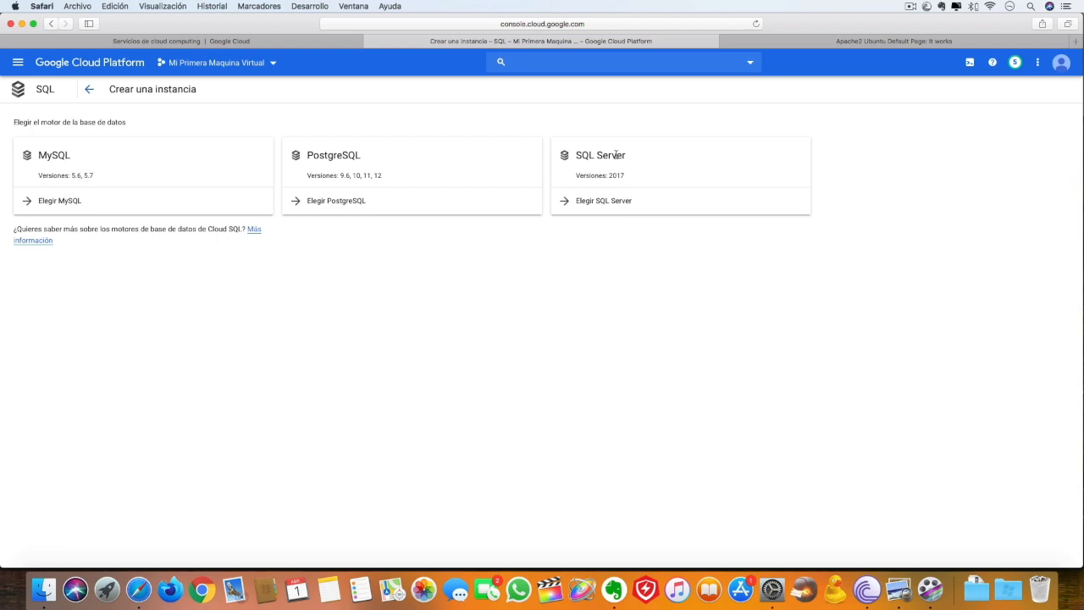
left_click(49, 205)
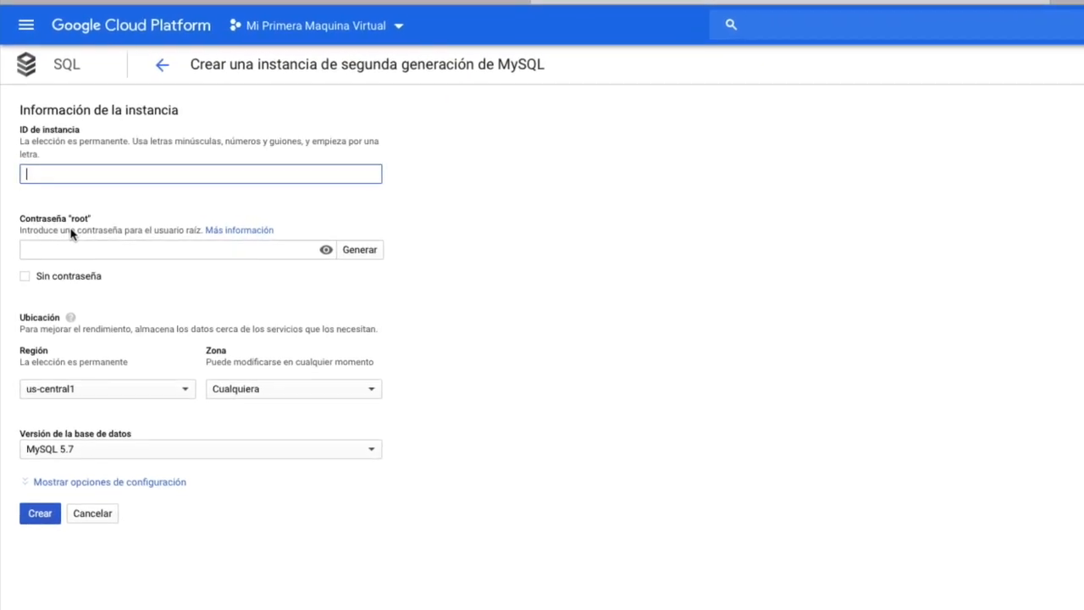
Step: Set the instance ID to sql-primera and enter the root password
type("sql-")
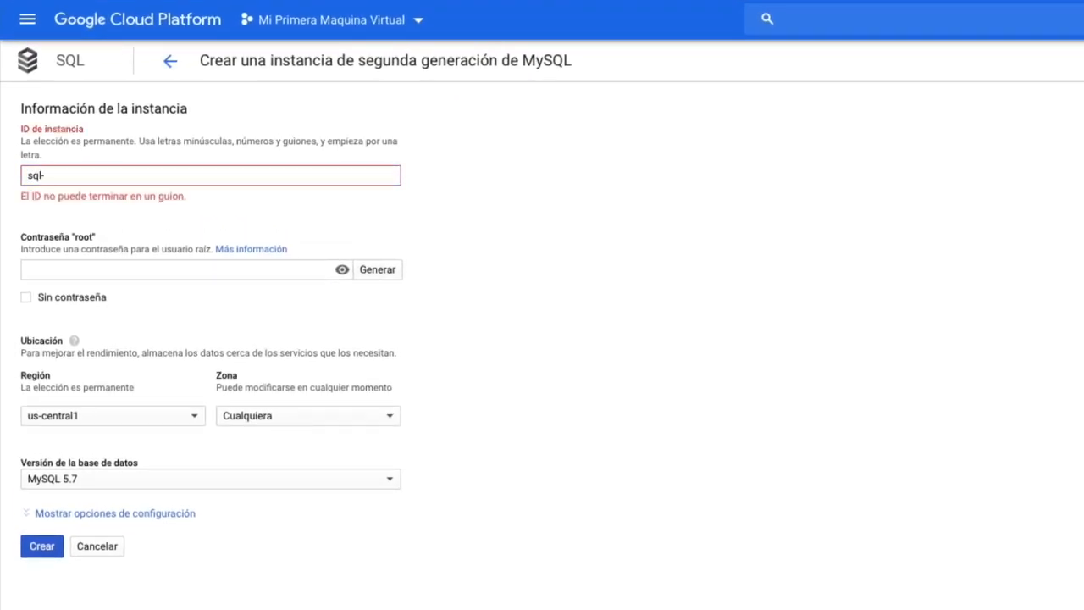
type("primera")
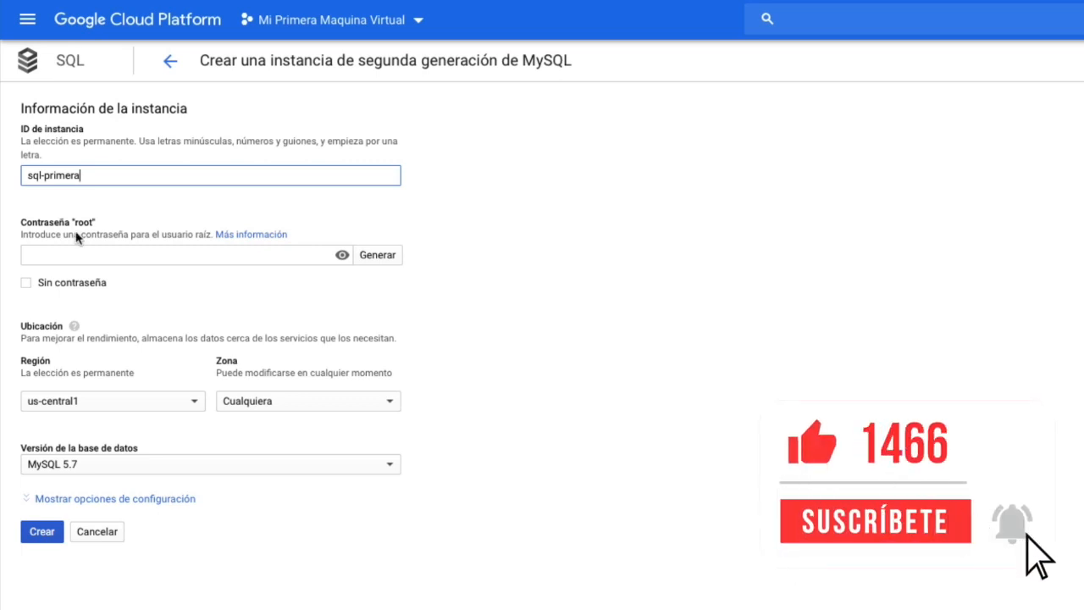
left_click(134, 253)
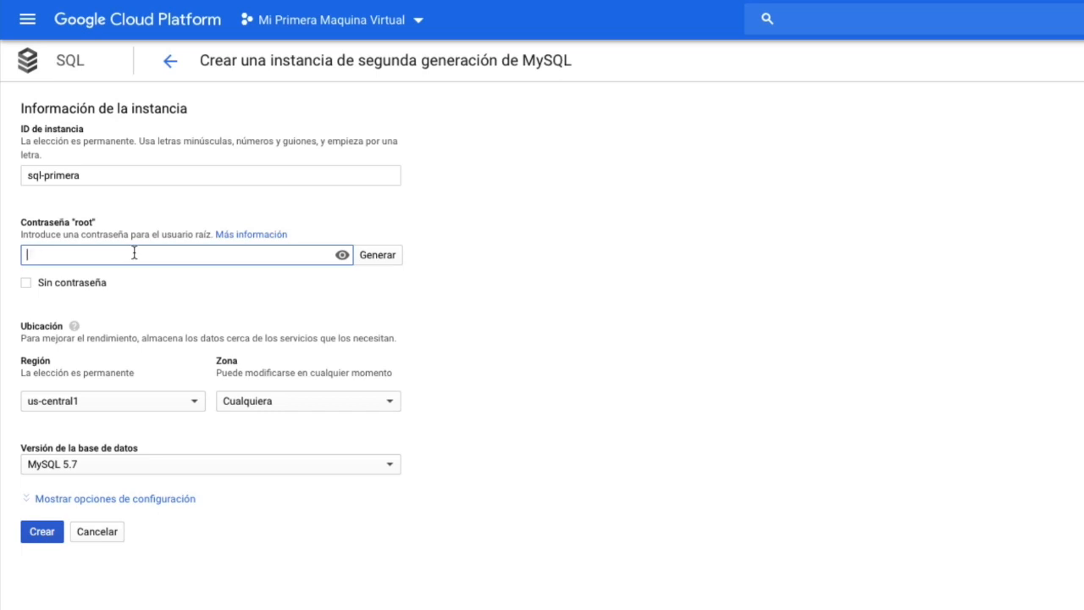
type("•••••••••••••")
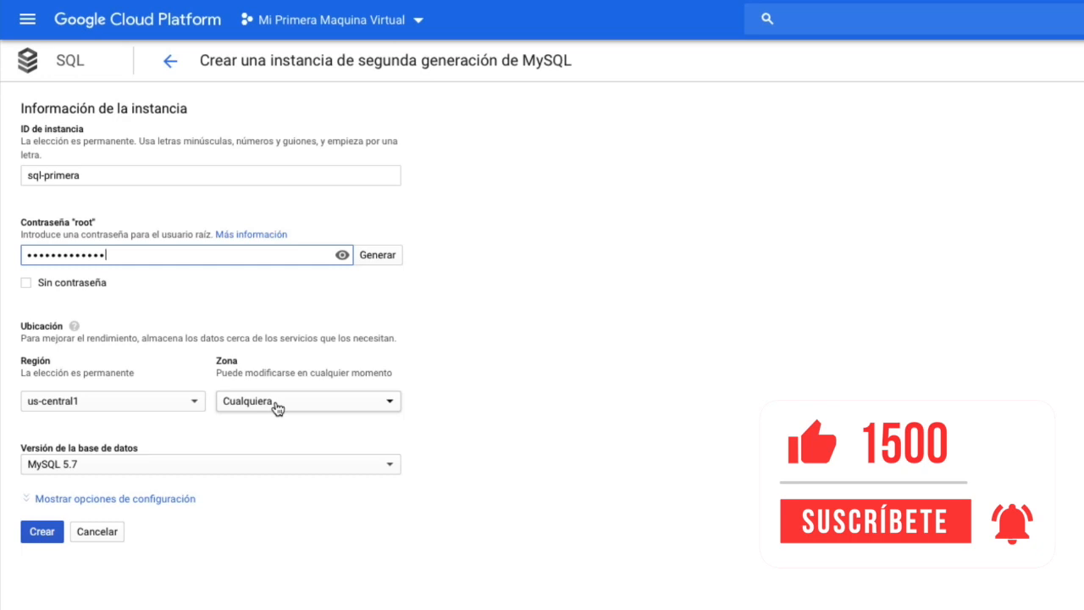
Step: Review the location options, keeping the region us-central1 and the zone Cualquiera
left_click(166, 401)
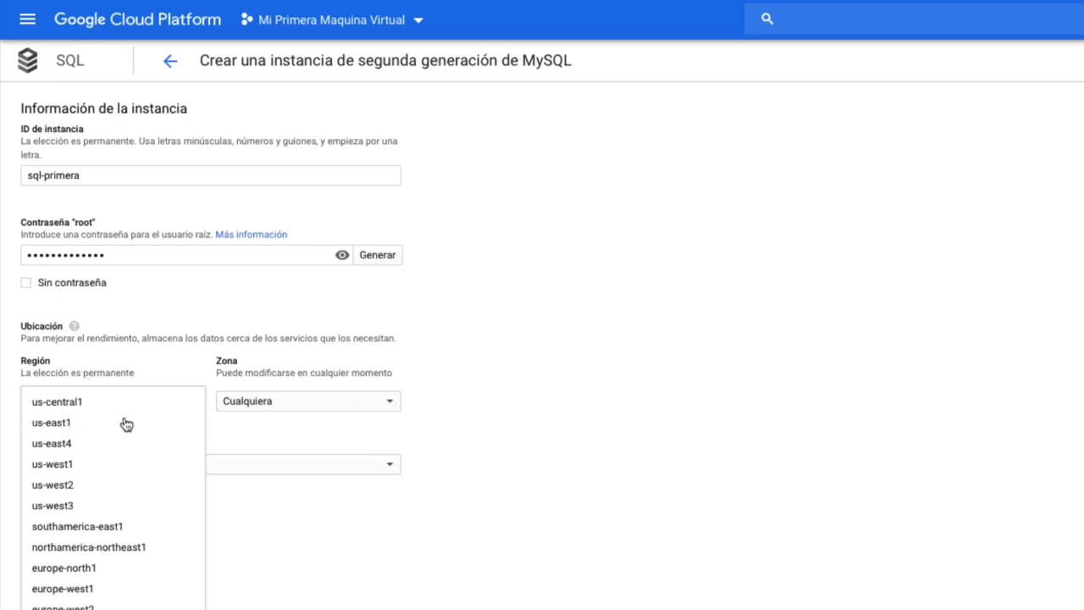
scroll(128, 479, "down", 1)
scroll(128, 484, "up", 1)
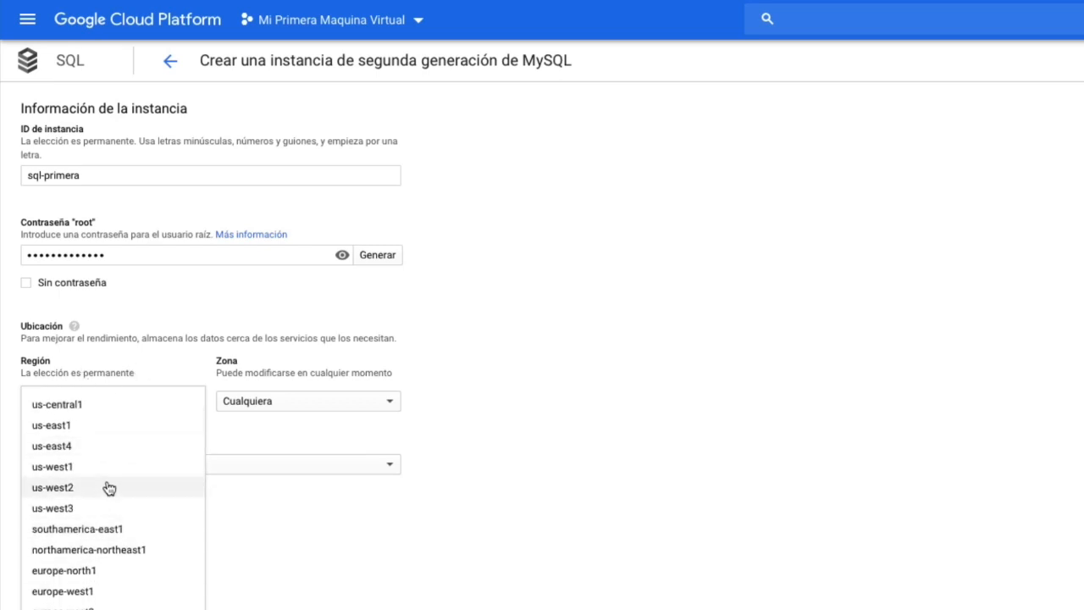
left_click(379, 528)
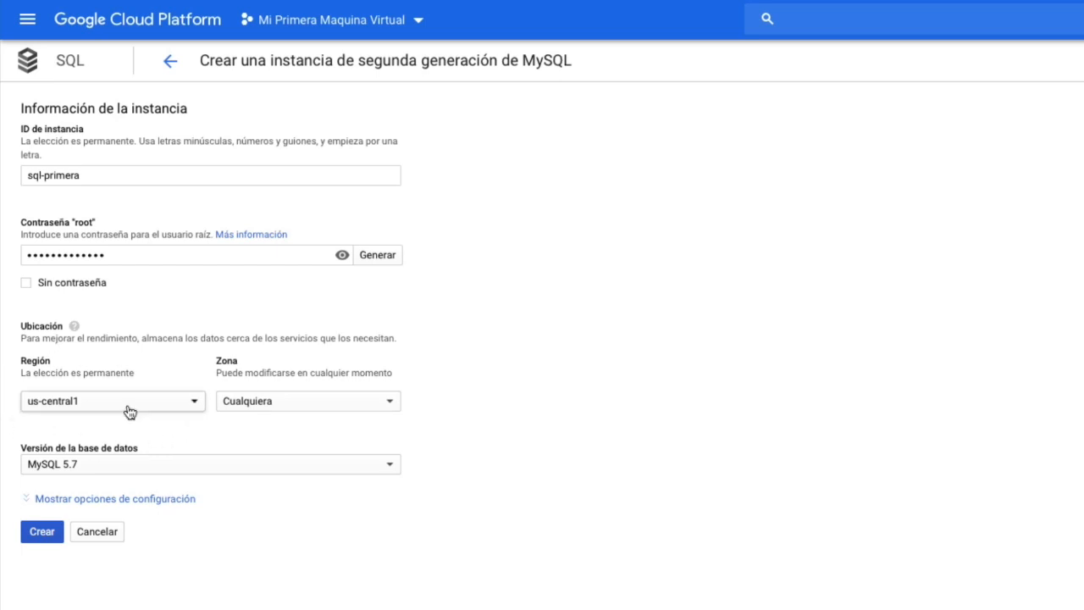
left_click(282, 404)
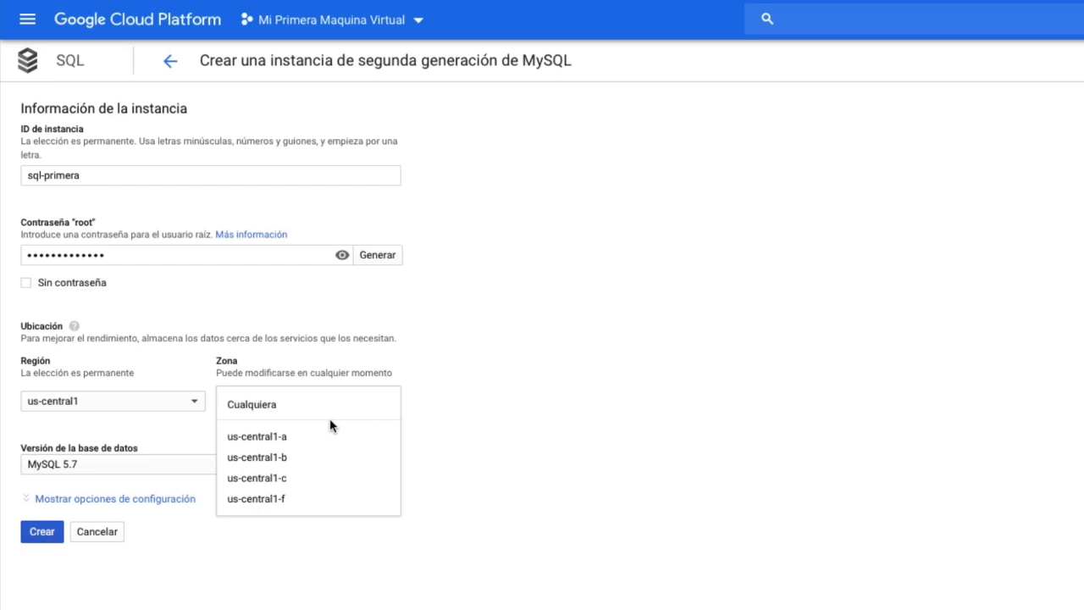
left_click(288, 406)
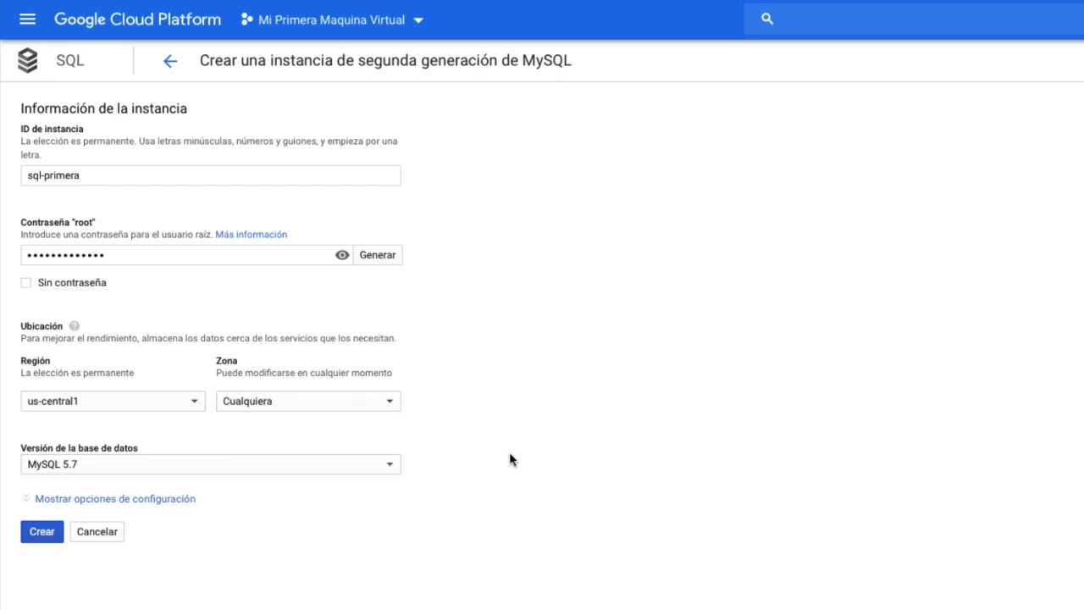
Step: Create the instance with database version MySQL 5.7 and save its password in the iCloud keychain
left_click(381, 466)
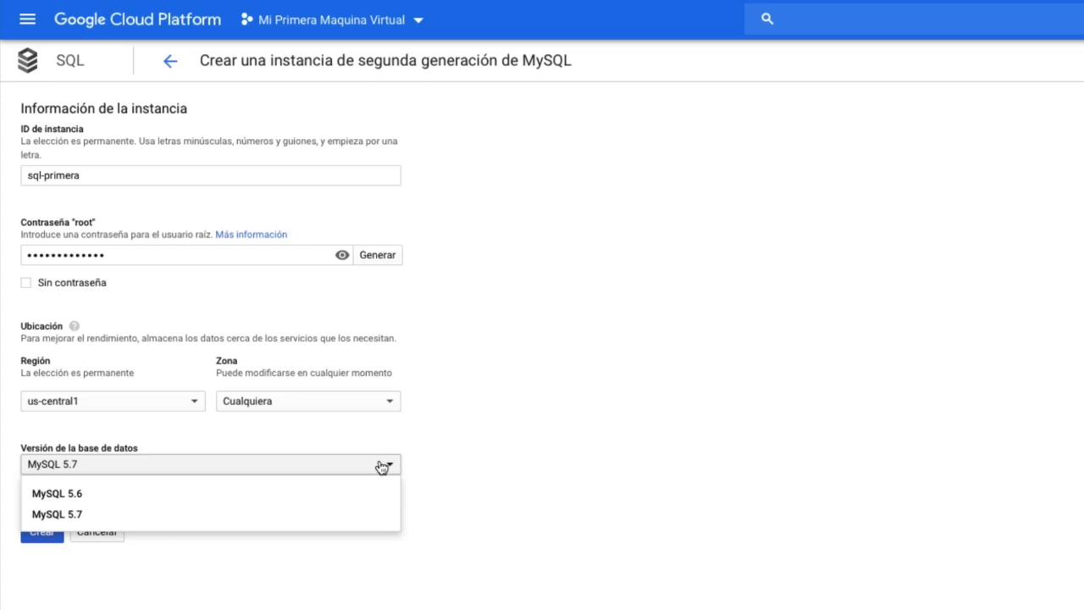
left_click(286, 513)
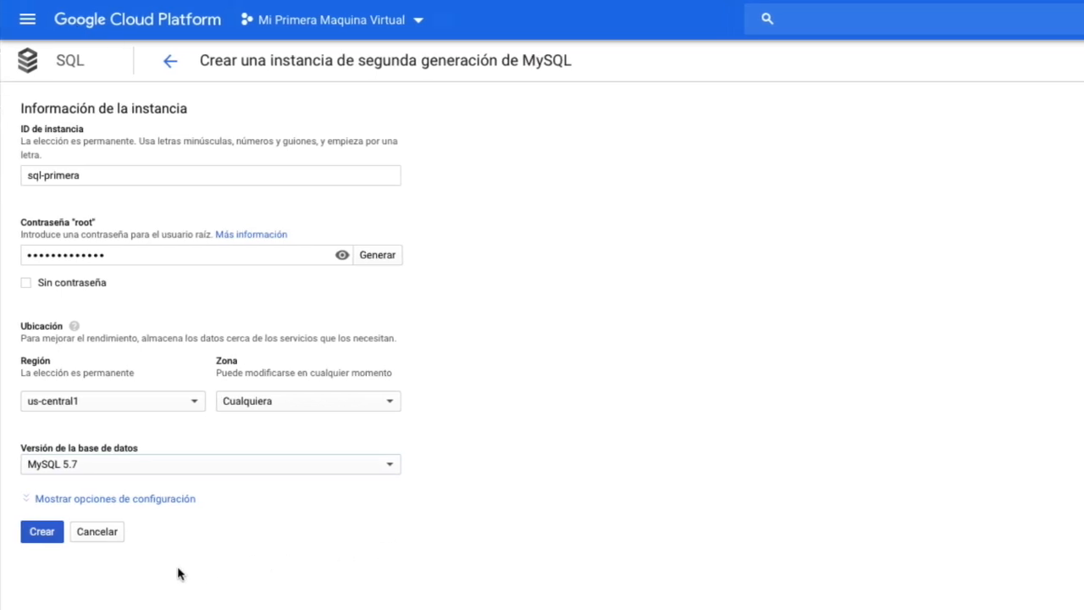
left_click(43, 536)
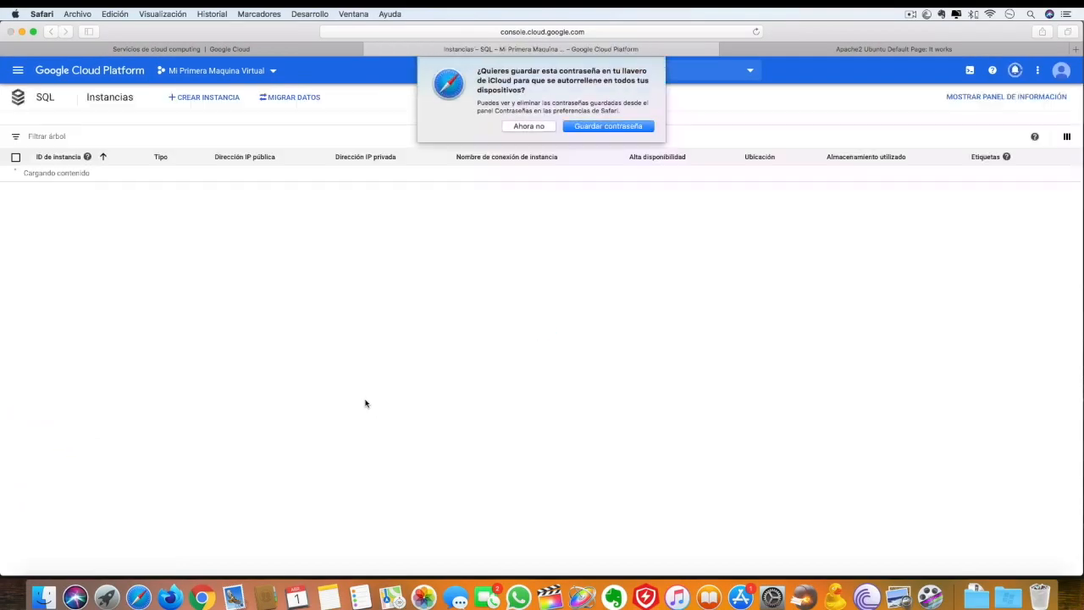
left_click(618, 128)
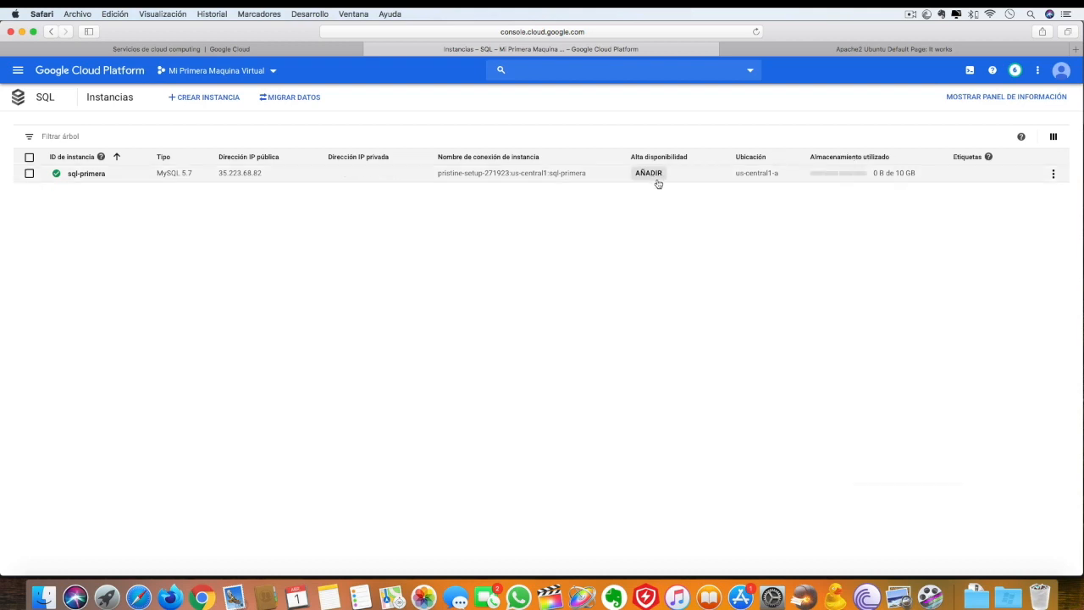
Step: Open the overview of the sql-primera instance and look through the metrics available for its usage chart
left_click(85, 174)
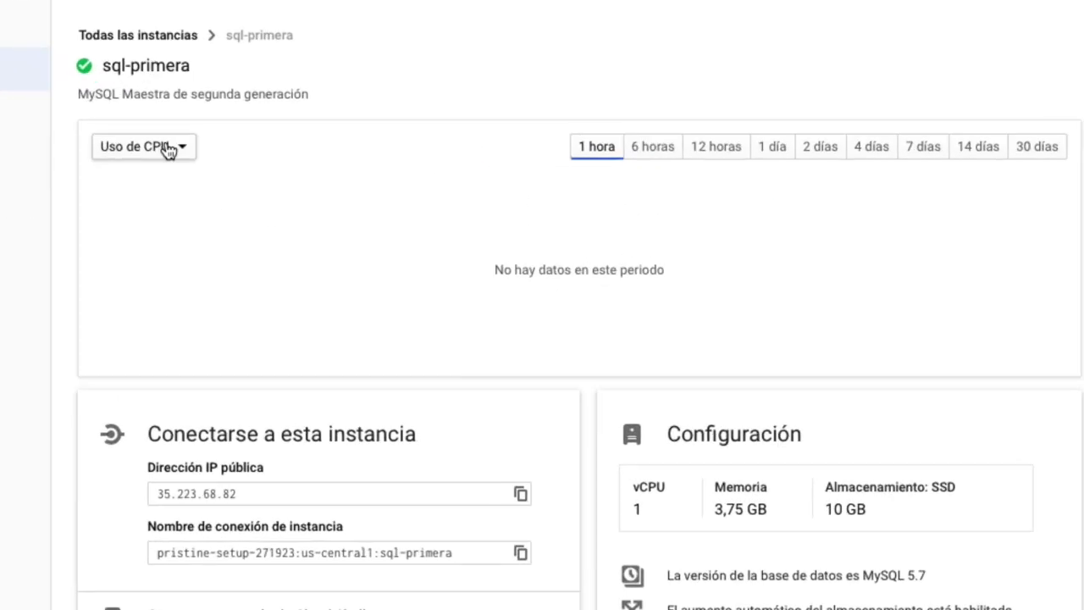
left_click(168, 148)
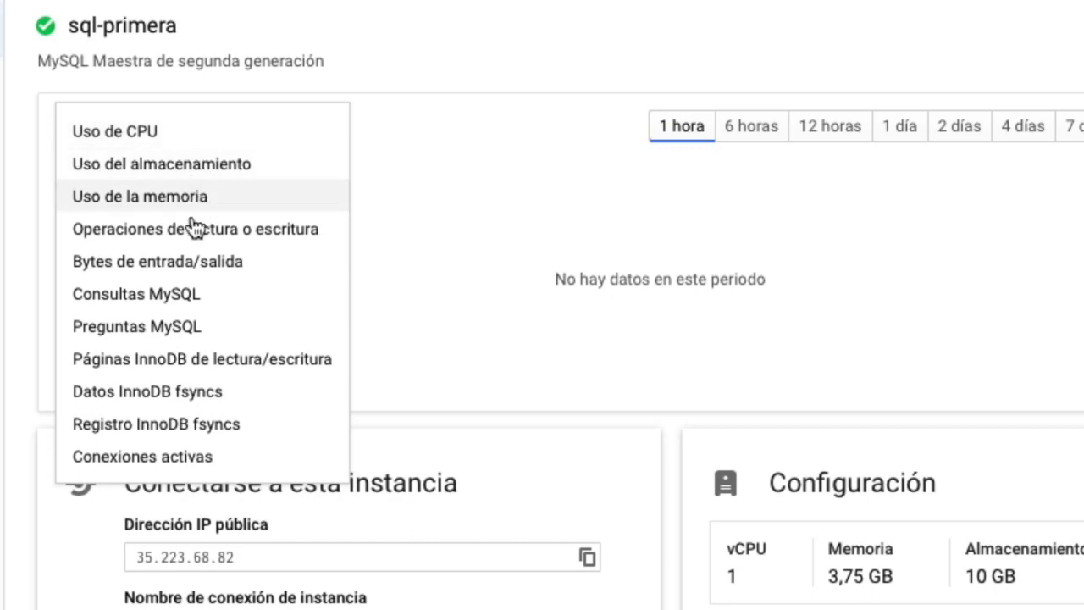
left_click(519, 71)
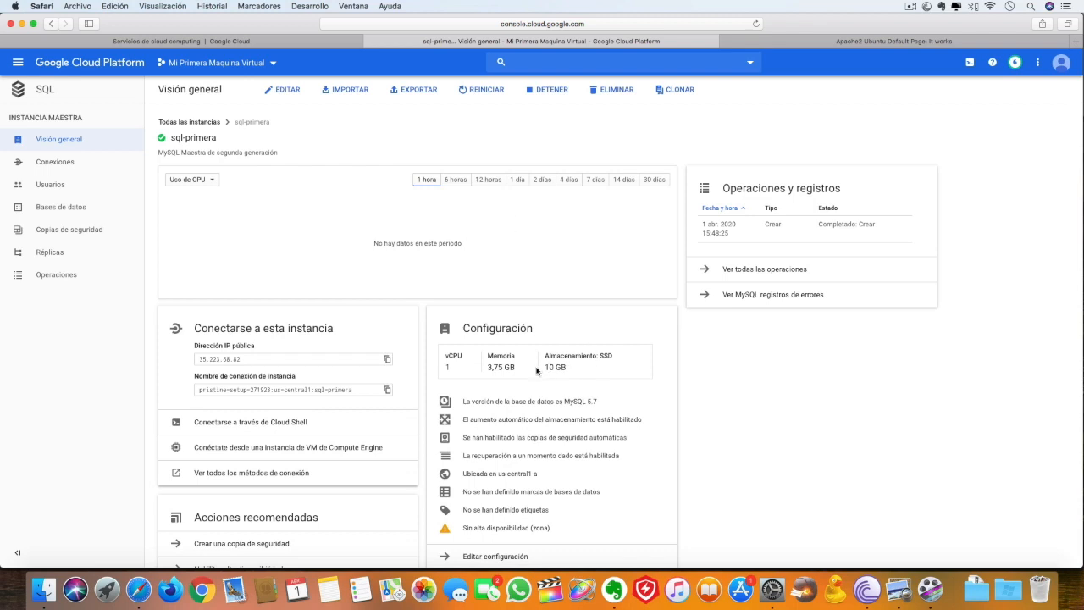
Step: Examine the instance's vCPU, memory, storage and remaining configuration details on the overview page
double_click(491, 367)
double_click(449, 368)
left_click(680, 357)
scroll(685, 364, "down", 2)
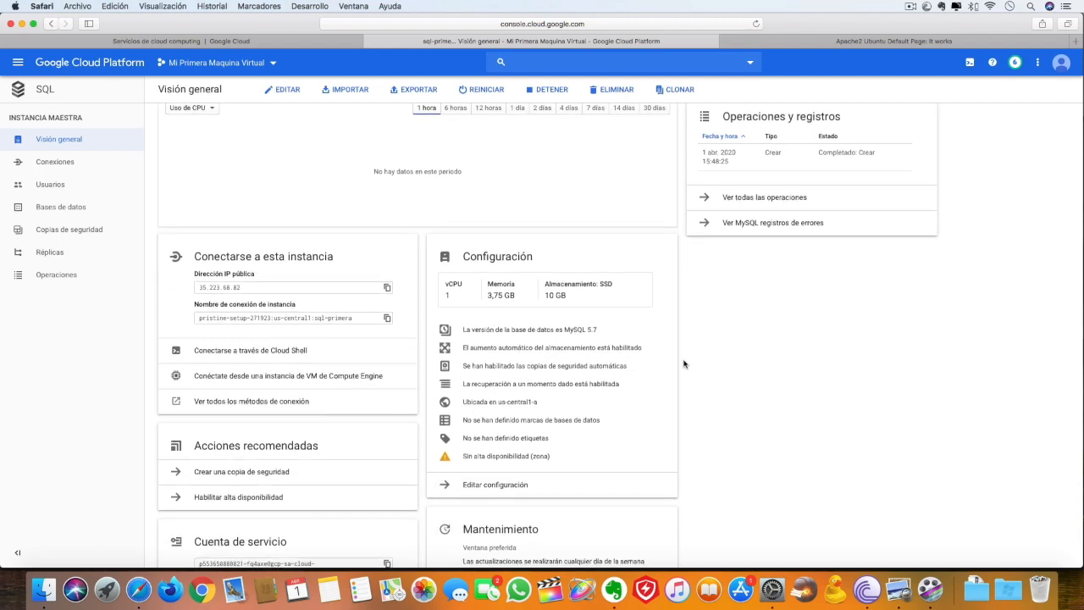
scroll(684, 364, "up", 2)
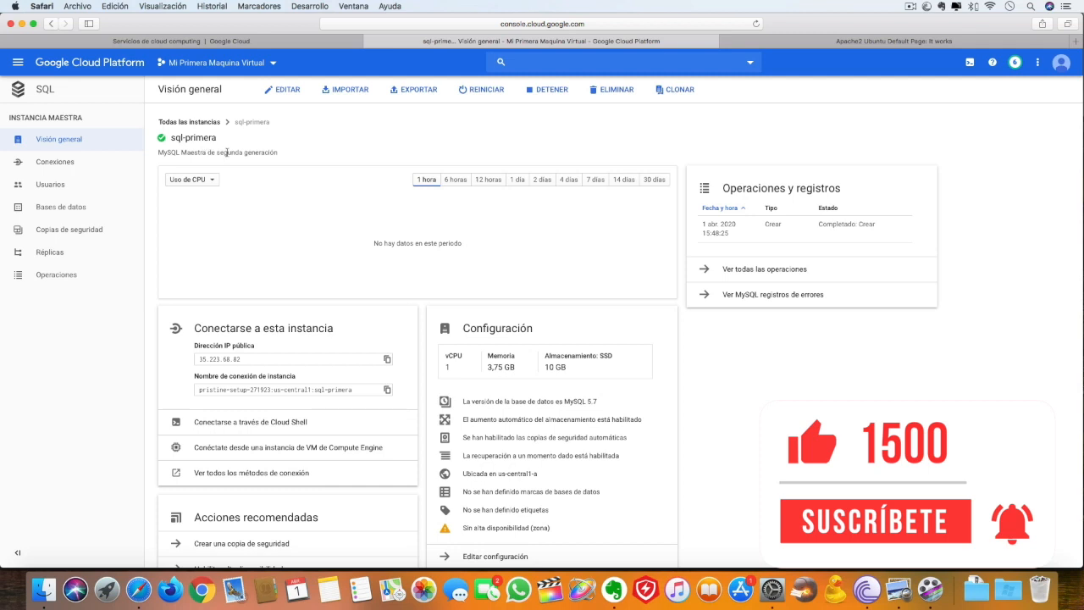
Step: Open the Compute Engine VM instances page in a new browser tab and switch to it
left_click(12, 66)
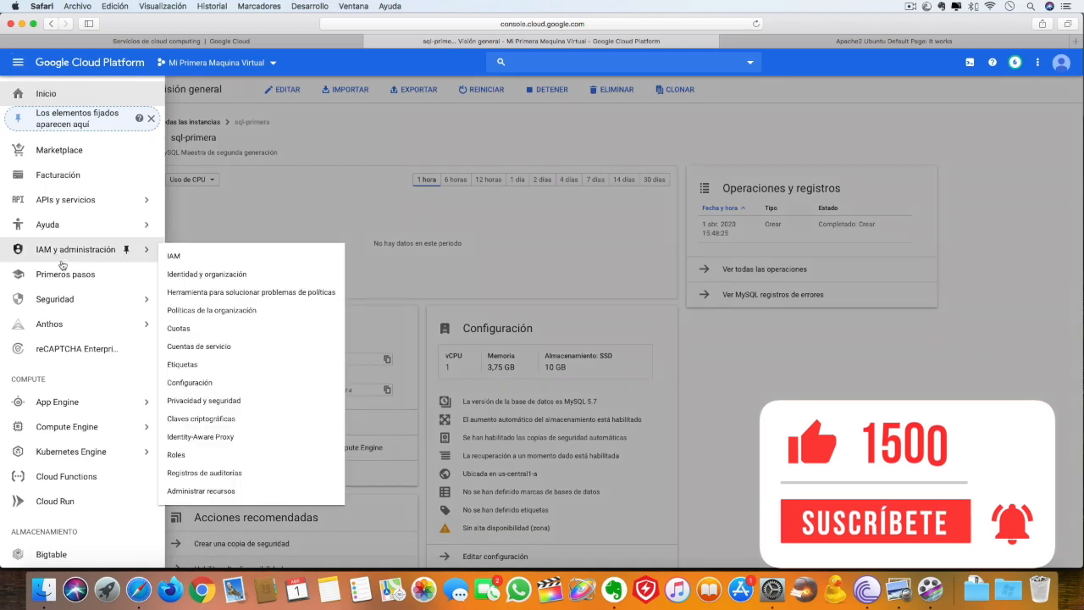
scroll(67, 373, "down", 2)
mouse_move(65, 373)
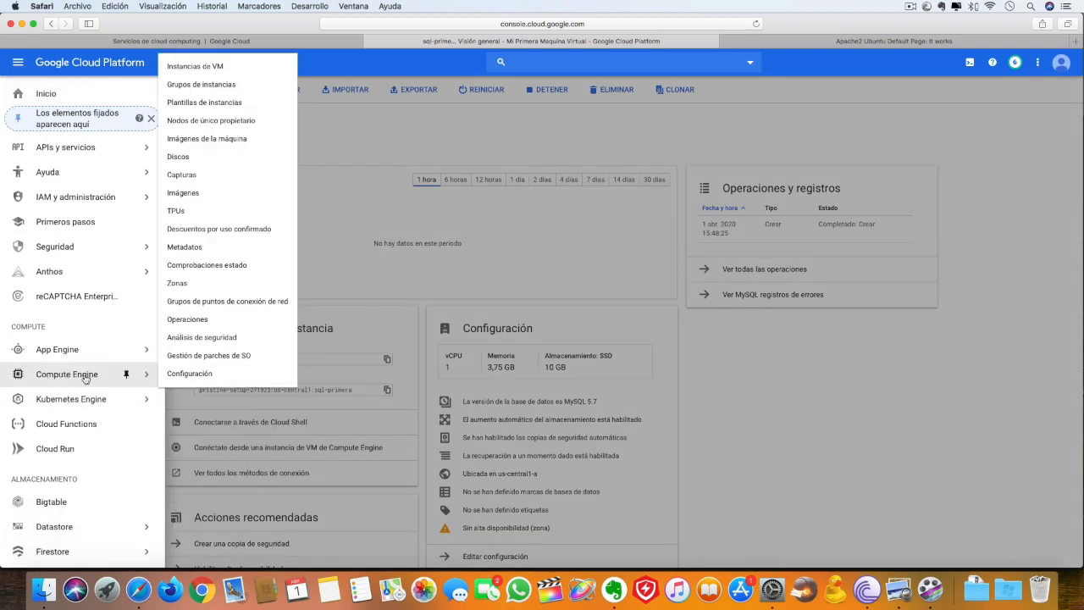
right_click(212, 66)
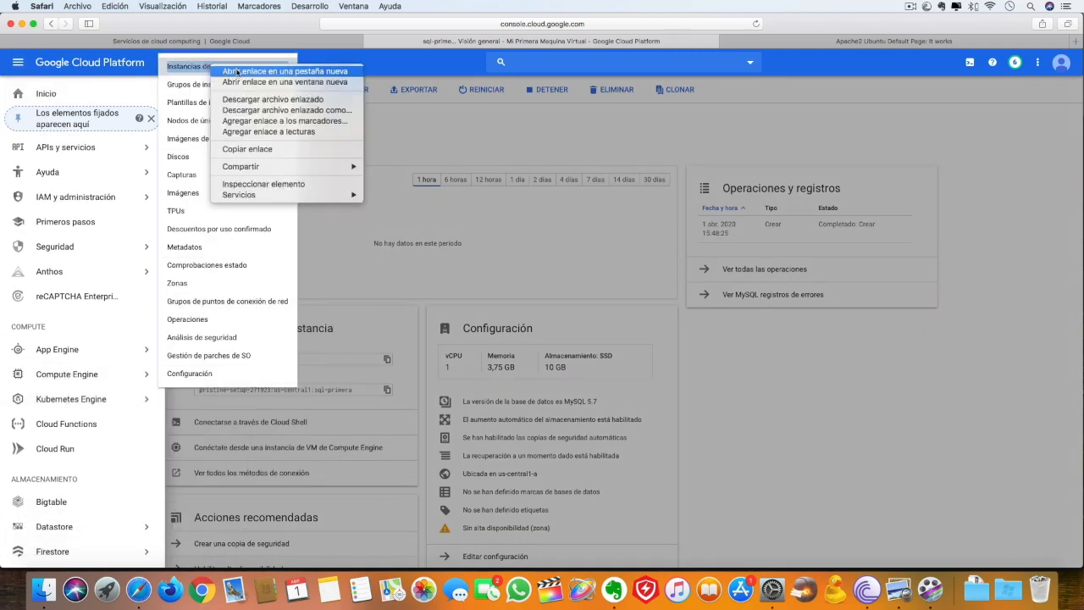
left_click(233, 71)
left_click(608, 41)
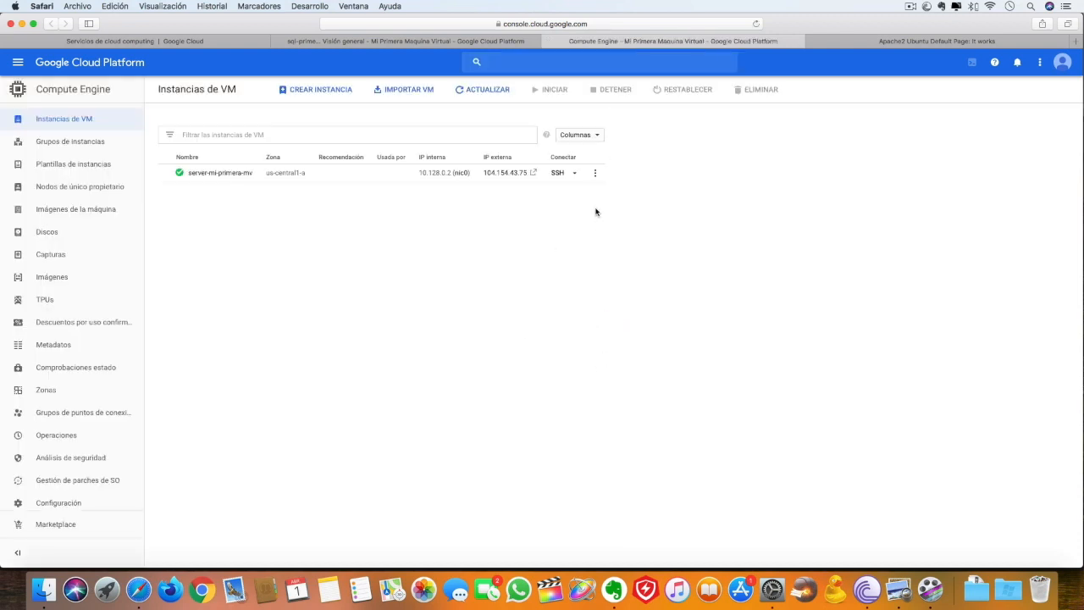
Step: Copy the external IP of server-mi-primera-mv and return to the sql-primera overview
left_click_drag(529, 173, 573, 173)
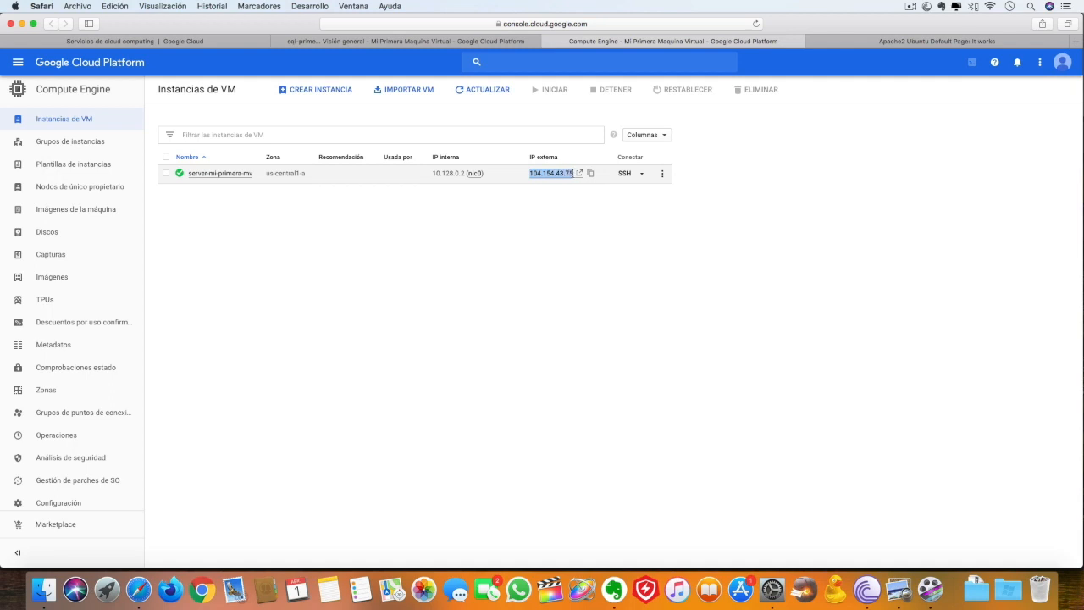
key("super+c")
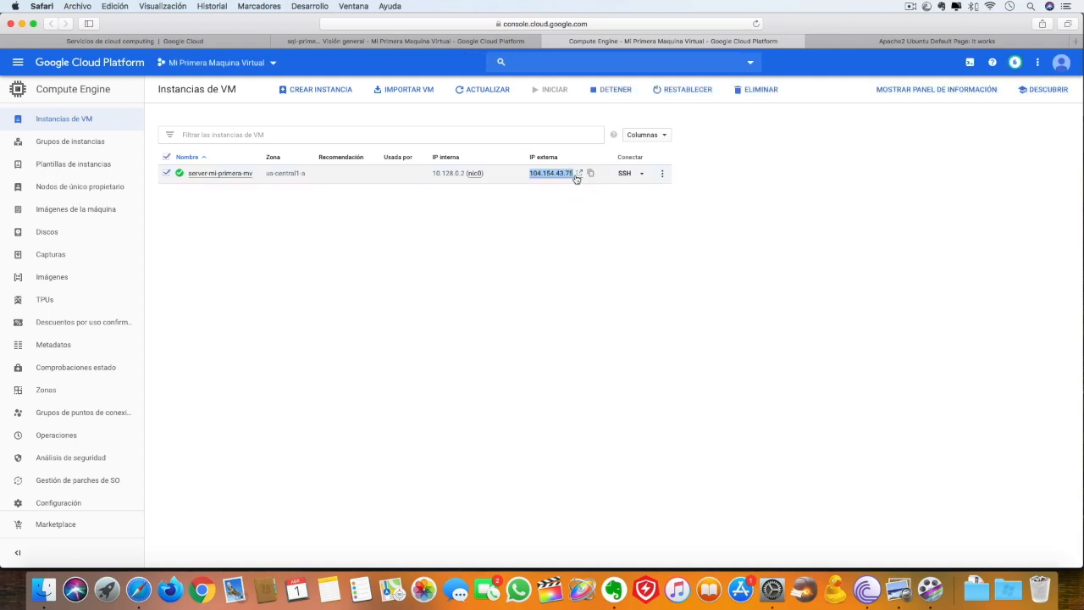
left_click(416, 42)
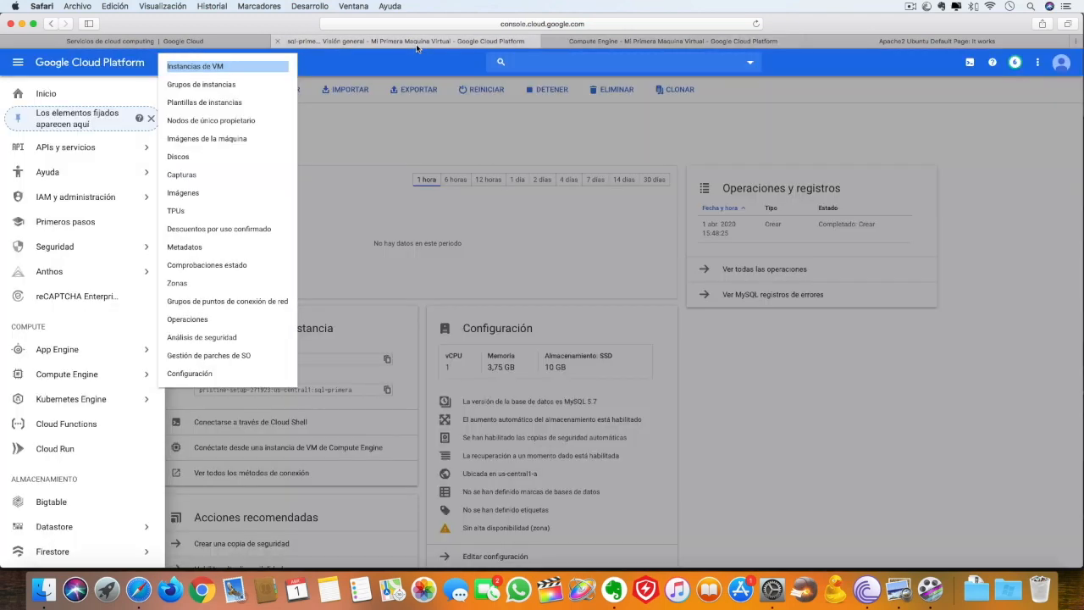
Step: Open the connections page of the sql-primera instance and review its public IP and external network authorization notice
left_click(382, 163)
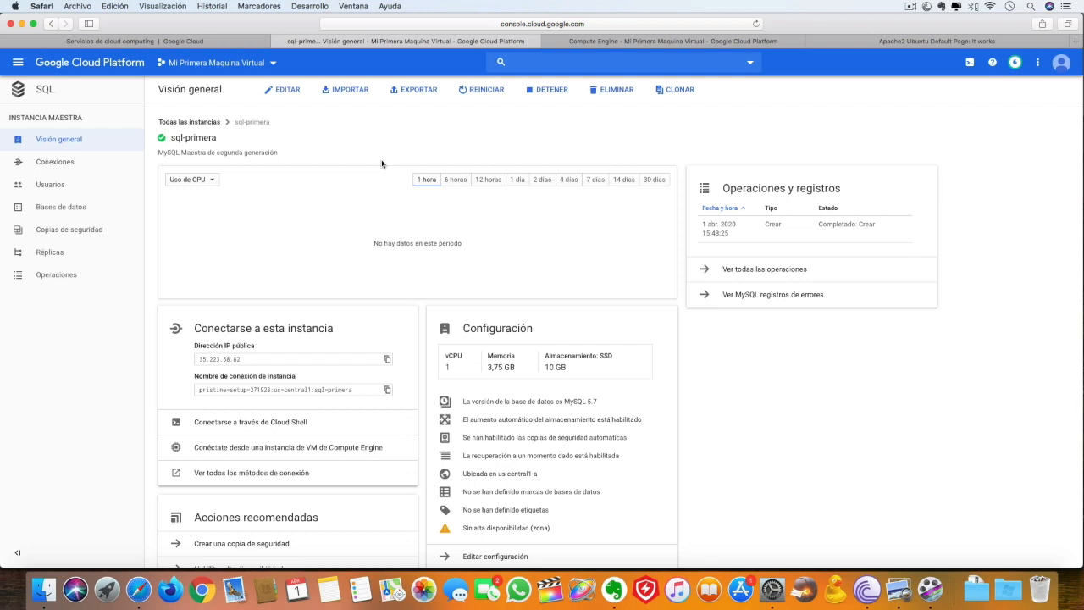
left_click(62, 164)
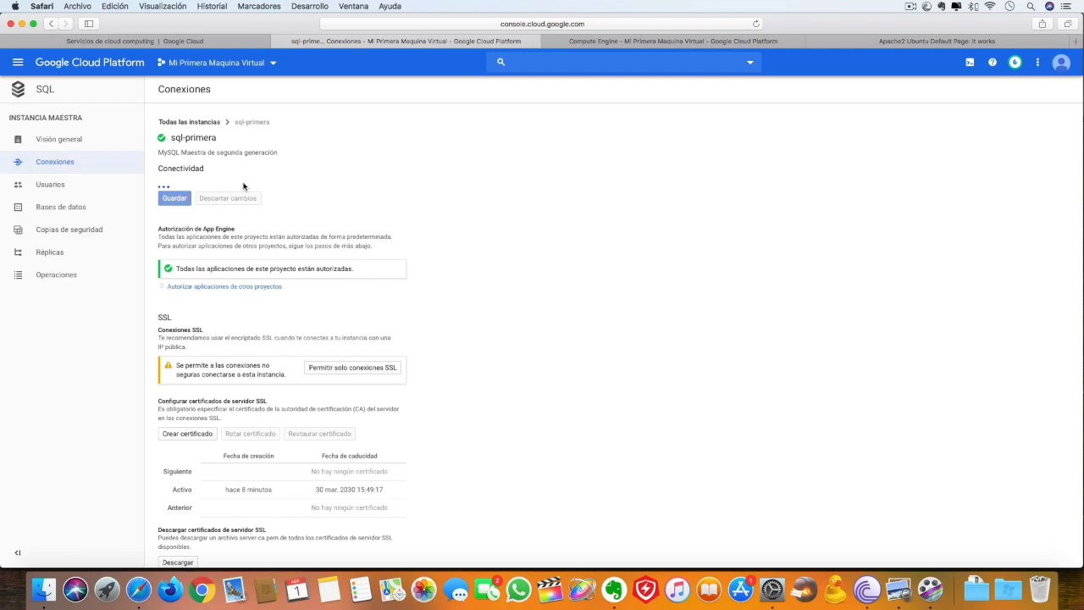
scroll(264, 184, "down", 2)
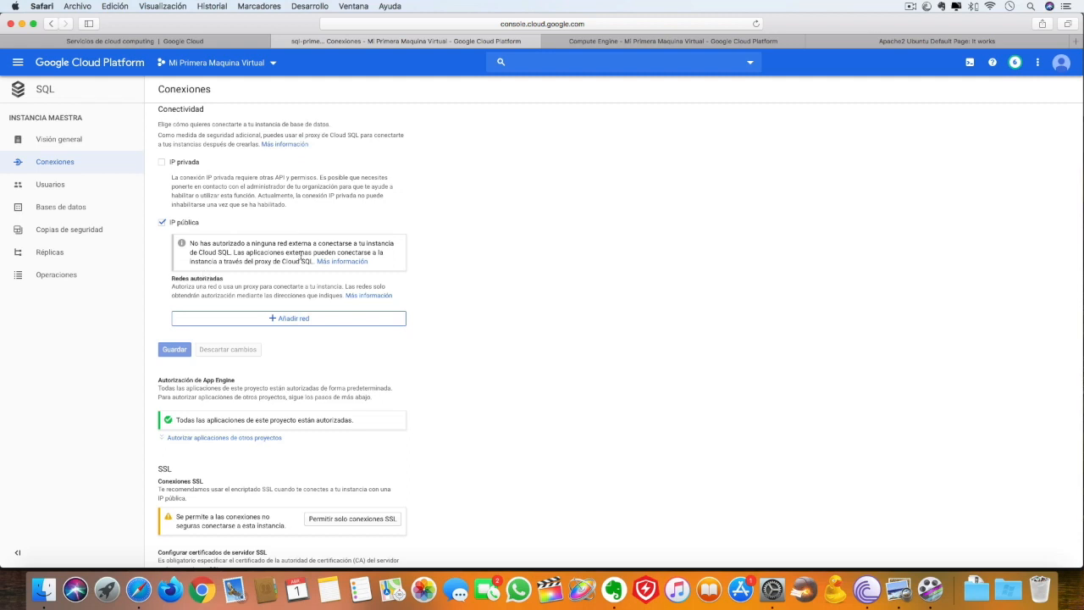
left_click_drag(385, 264, 212, 228)
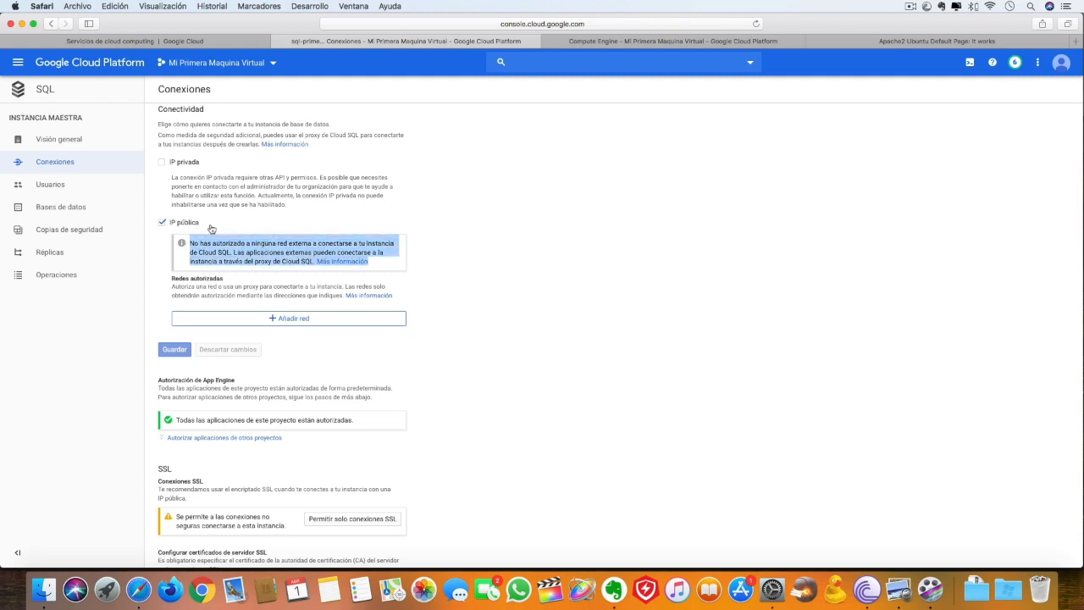
left_click(211, 226)
left_click(163, 236)
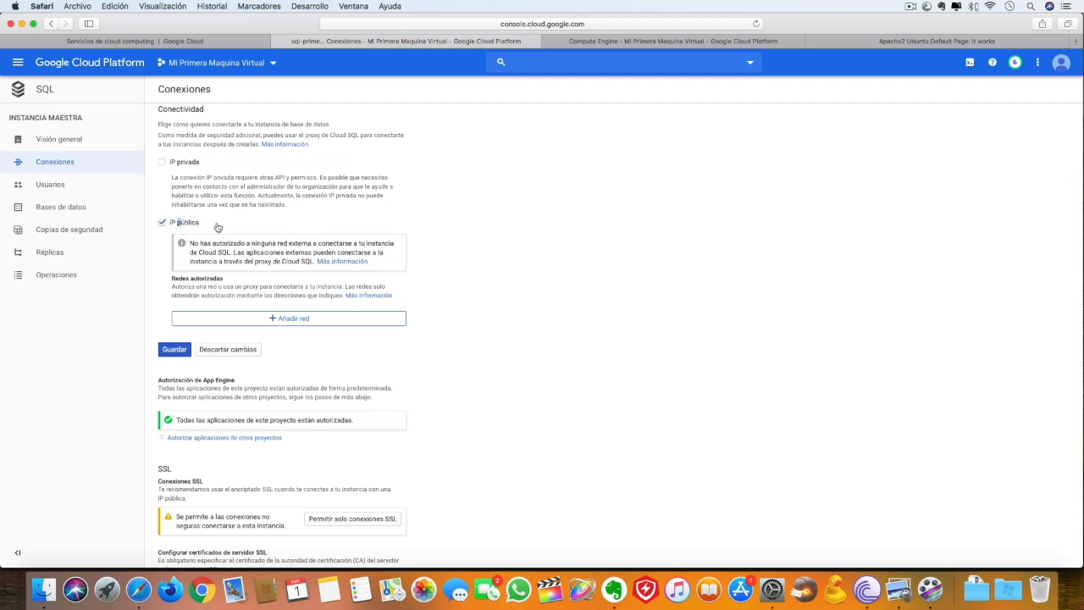
Step: Add an authorized network named ip-mi-primera-vm with the address 104.154.43.75 and save the connectivity changes
left_click(273, 323)
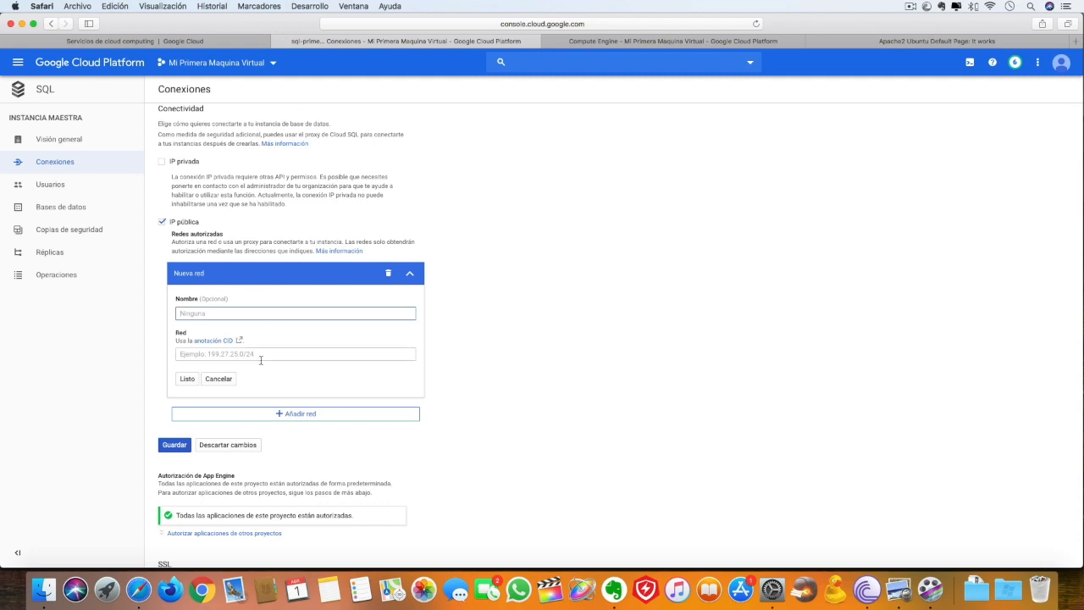
left_click(263, 356)
key("super+v")
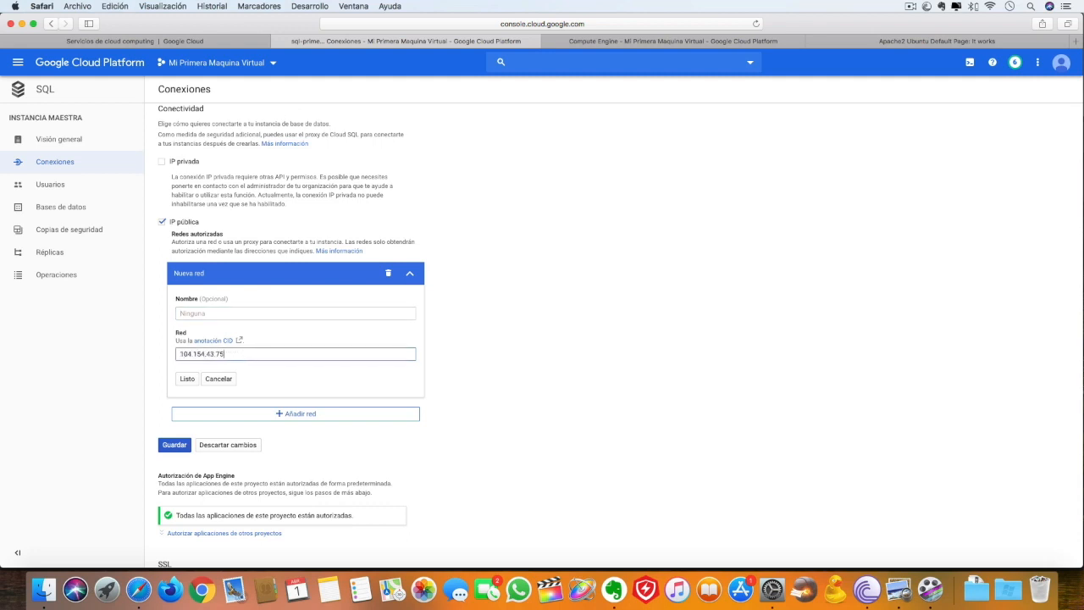
left_click(231, 313)
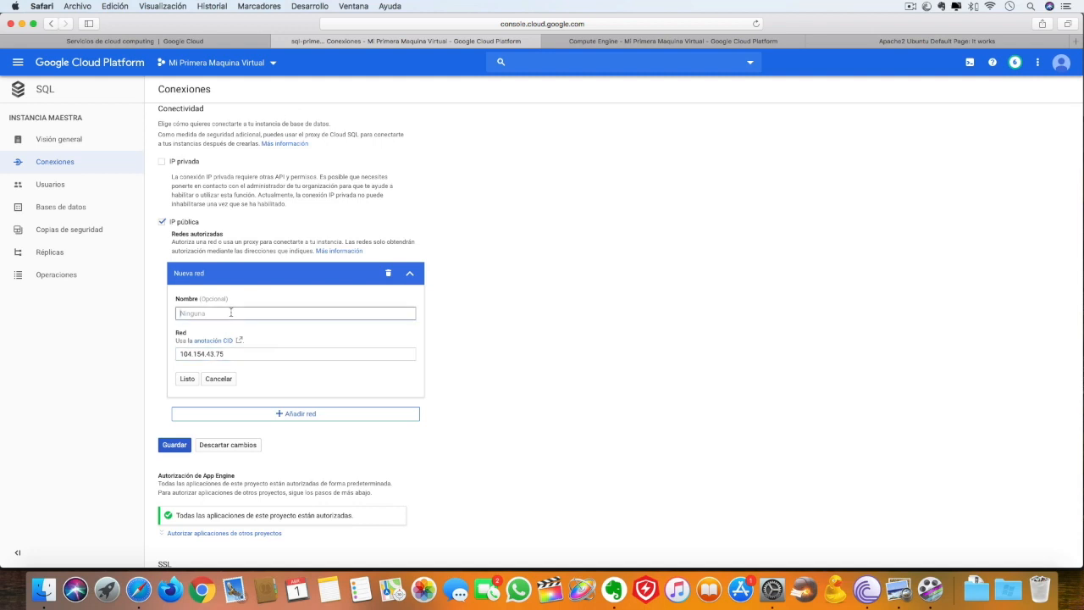
type("ip-mi-primera-vm")
left_click(186, 379)
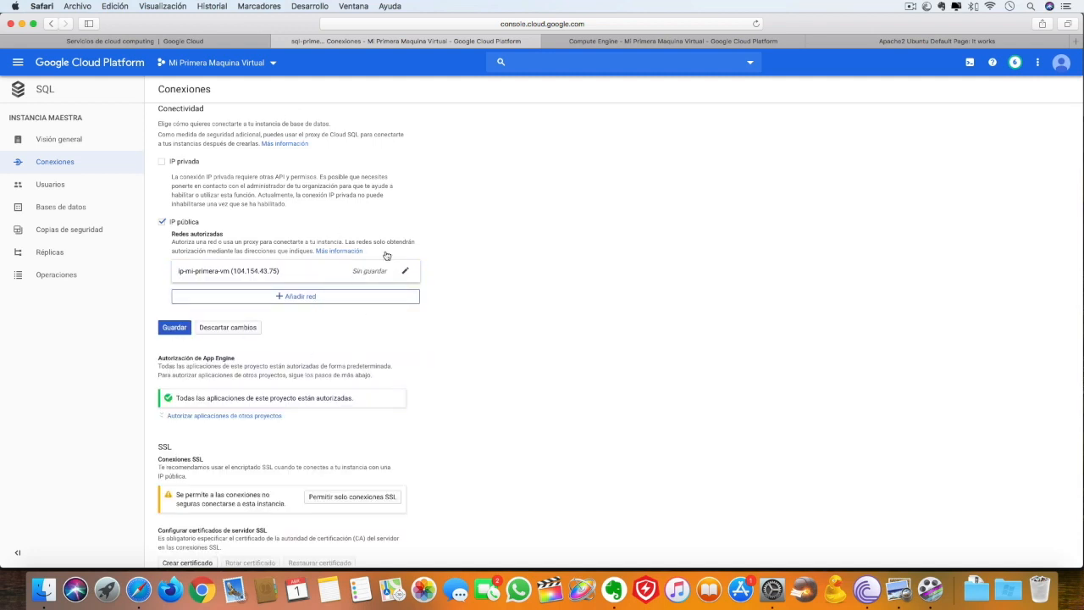
left_click(176, 328)
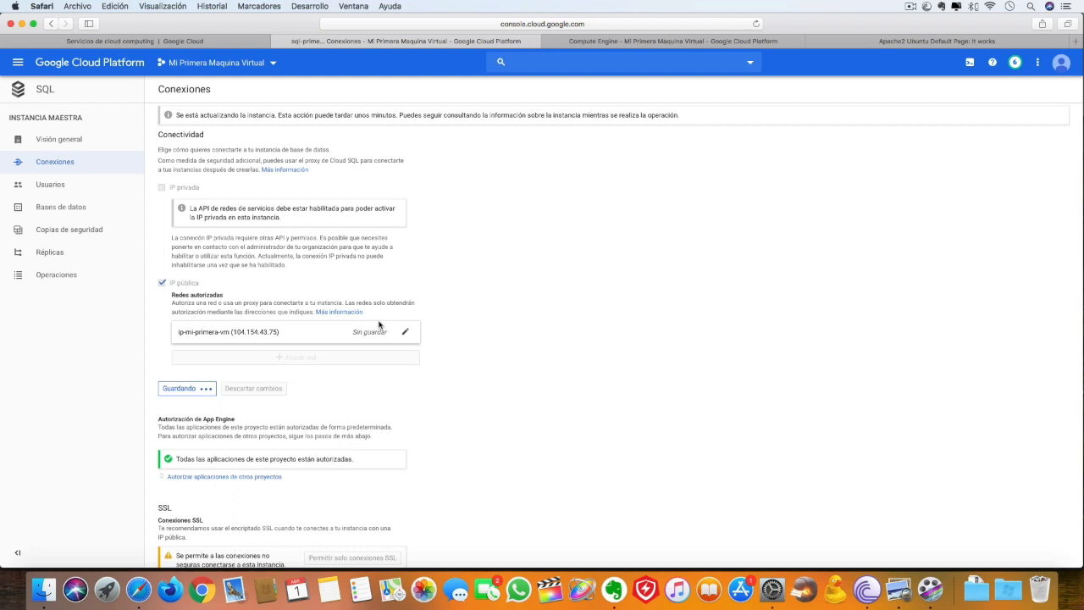
Step: Compare the external IP of server-mi-primera-mv in Compute Engine with the authorized network of sql-primera
left_click(618, 39)
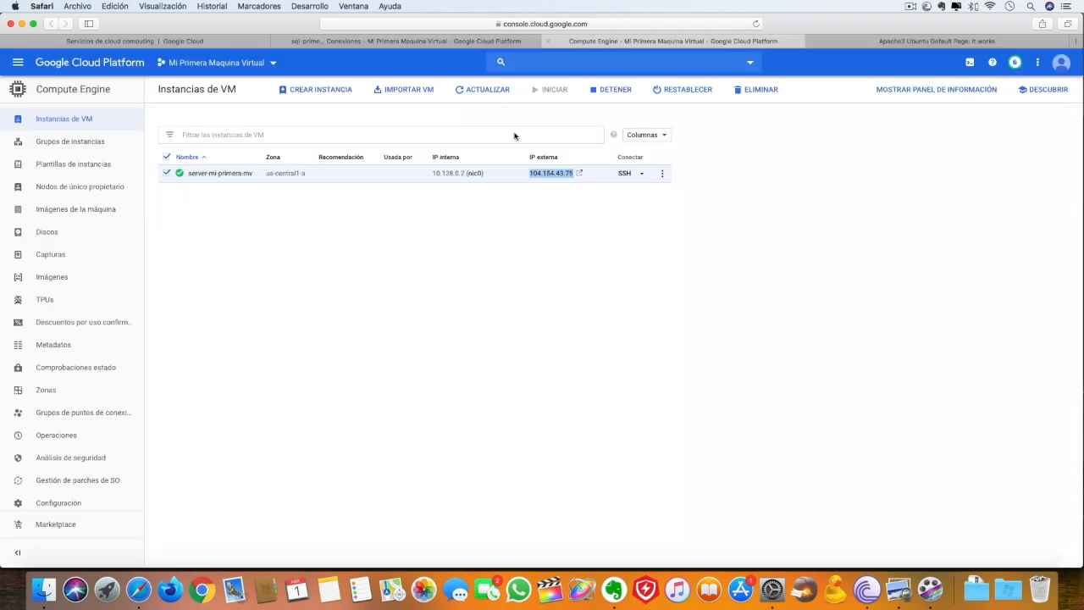
left_click(583, 224)
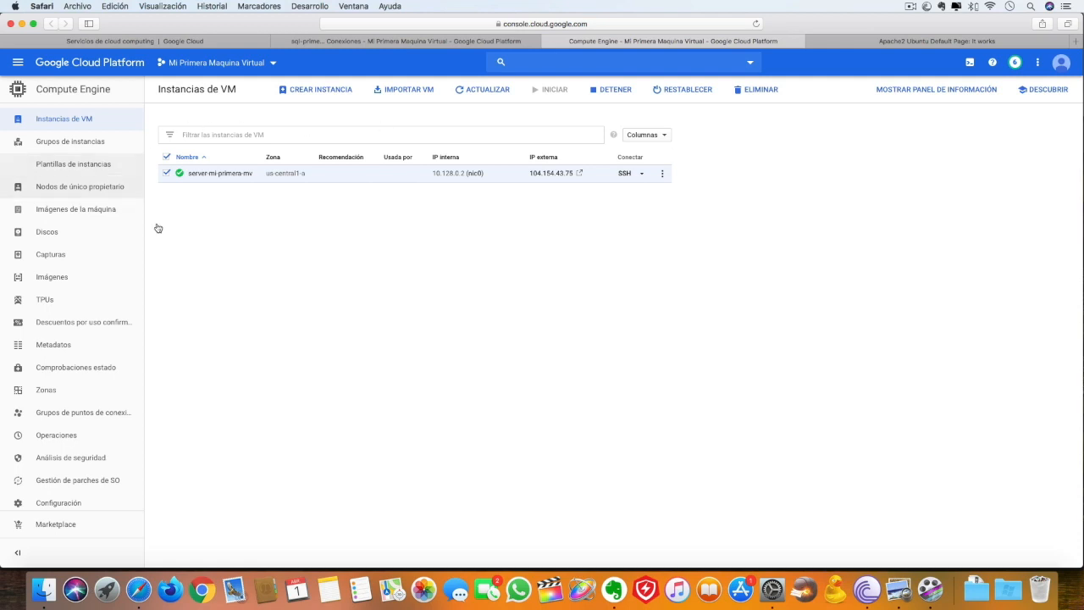
left_click(382, 43)
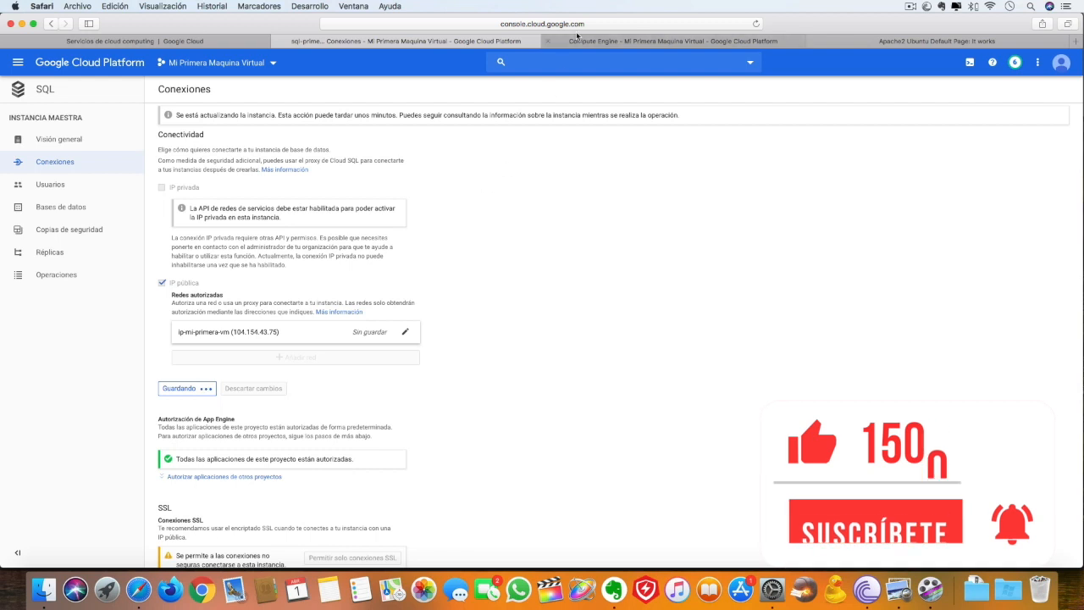
left_click(673, 41)
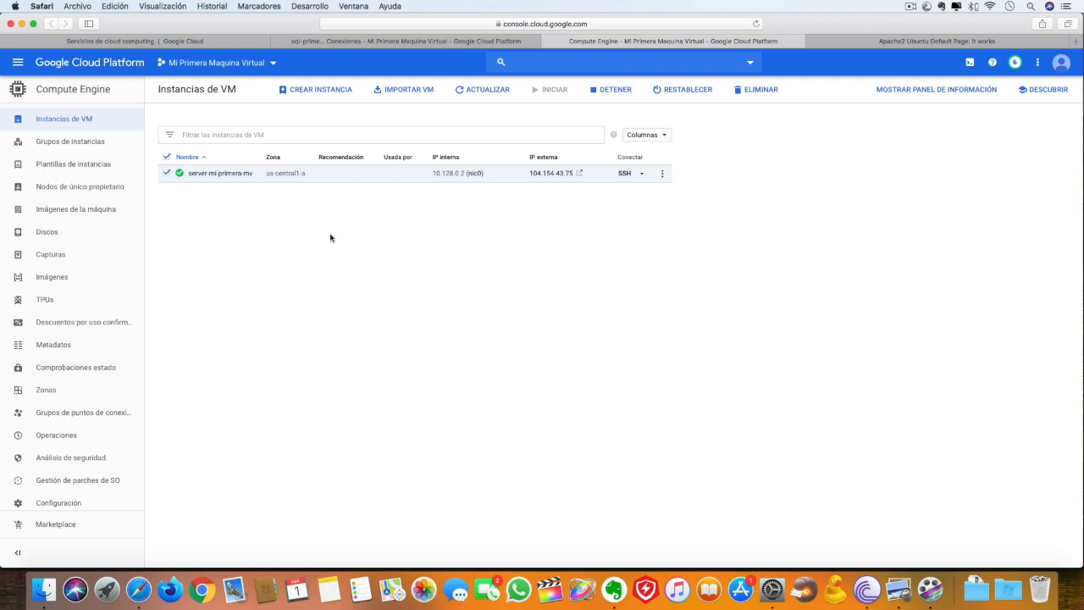
left_click(410, 42)
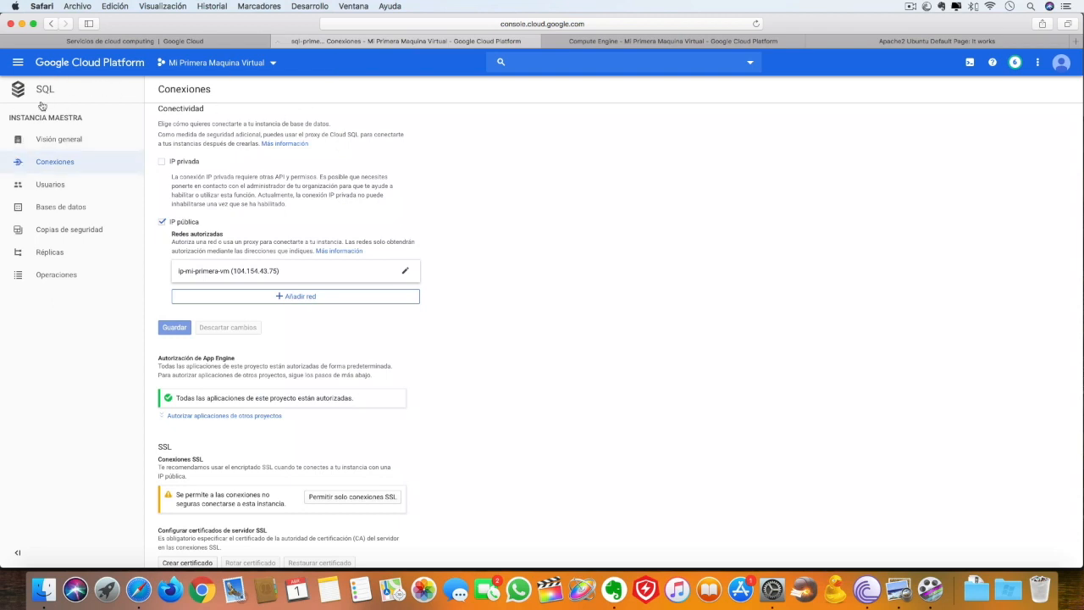
left_click(604, 42)
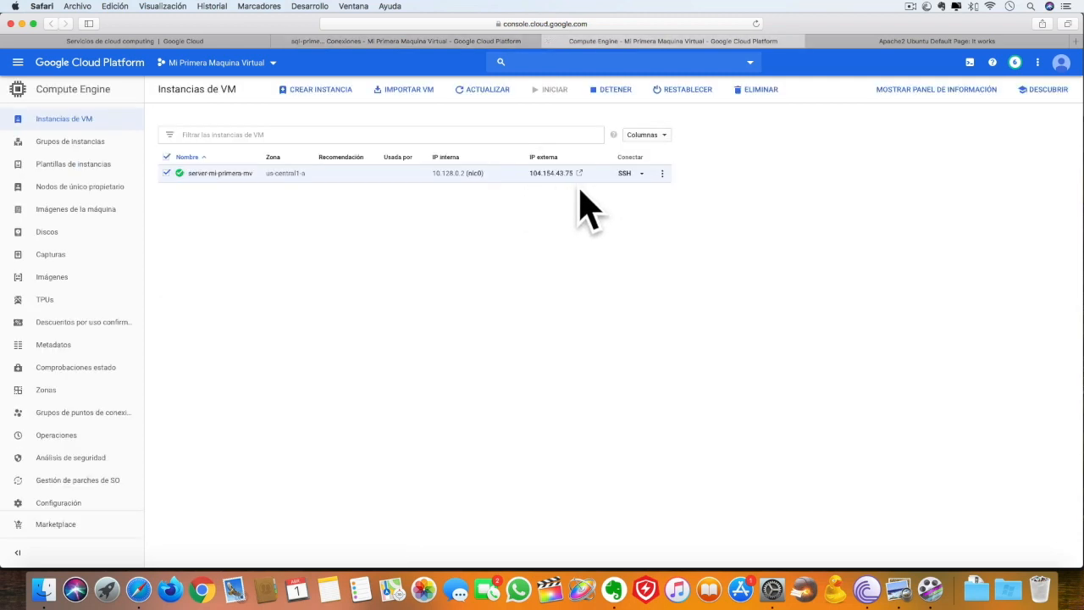
left_click(453, 43)
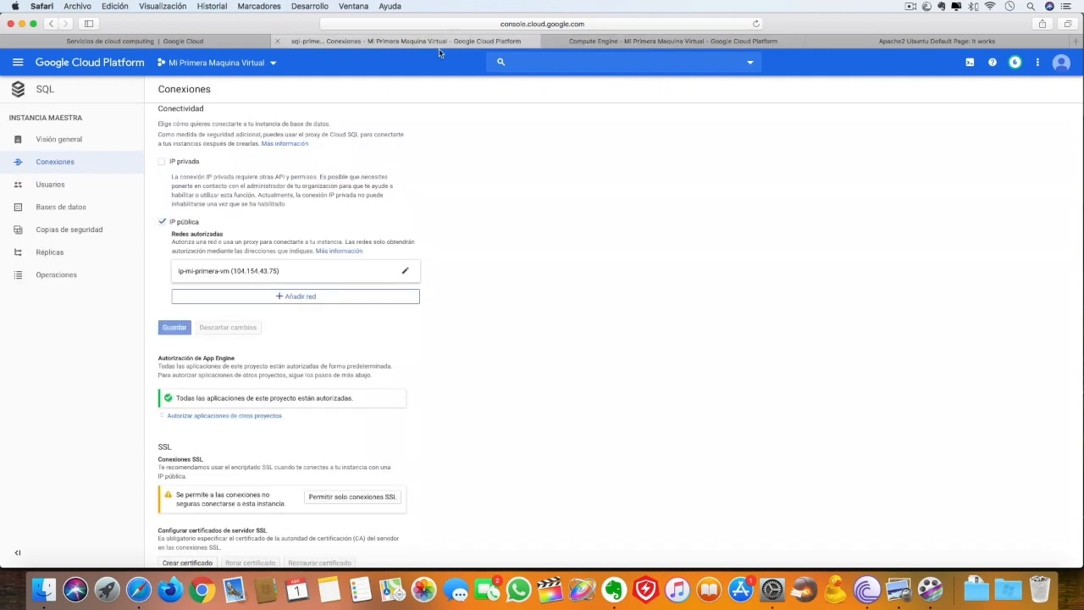
left_click(660, 42)
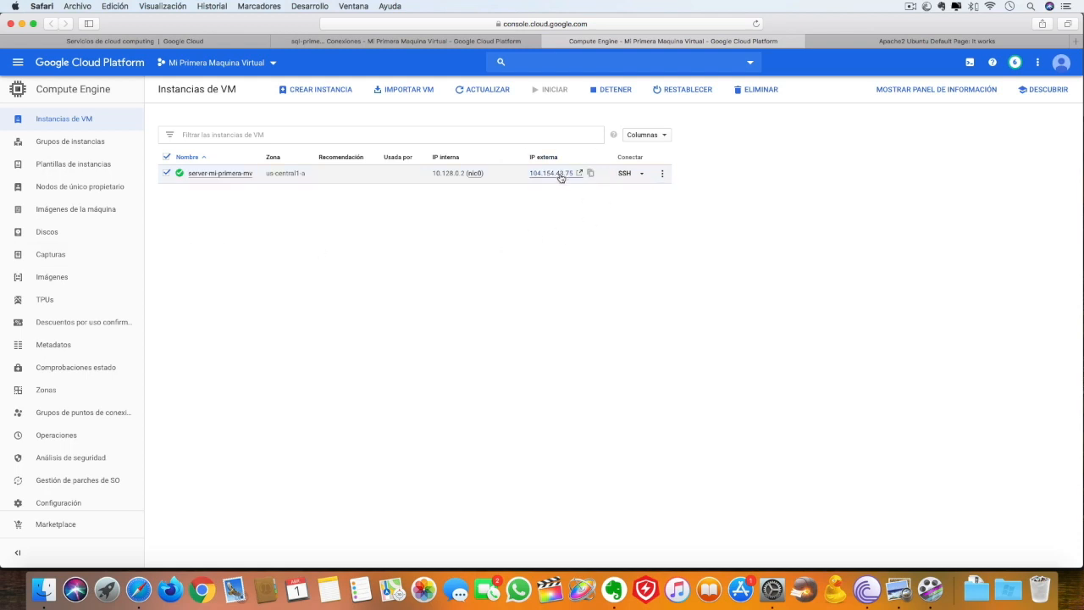
left_click(379, 41)
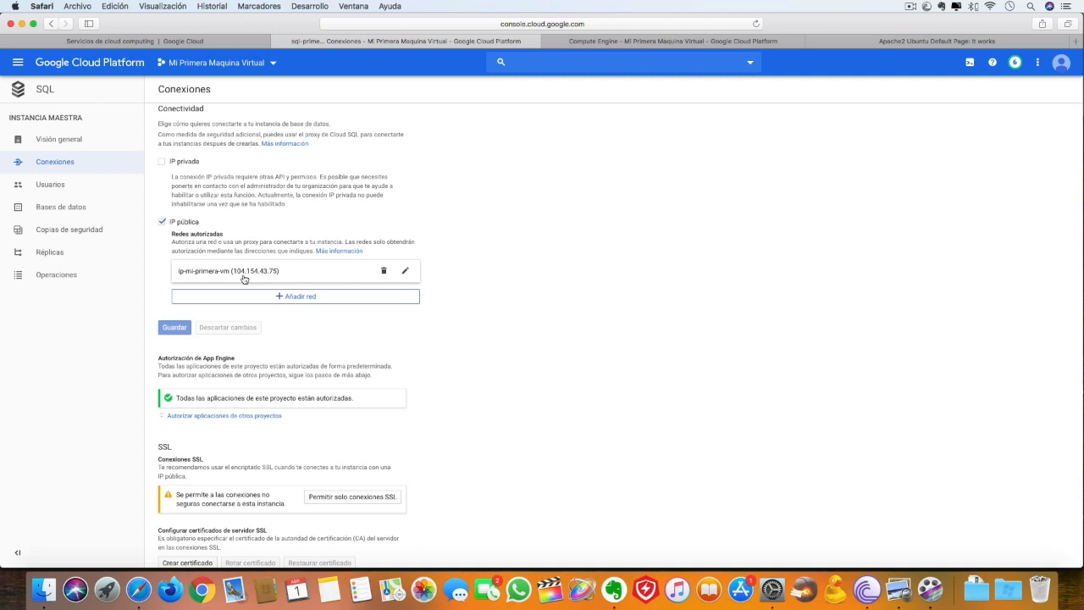
Step: Look through the authorized networks, App Engine authorization and SSL sections of the sql-primera connections page
scroll(385, 340, "down", 2)
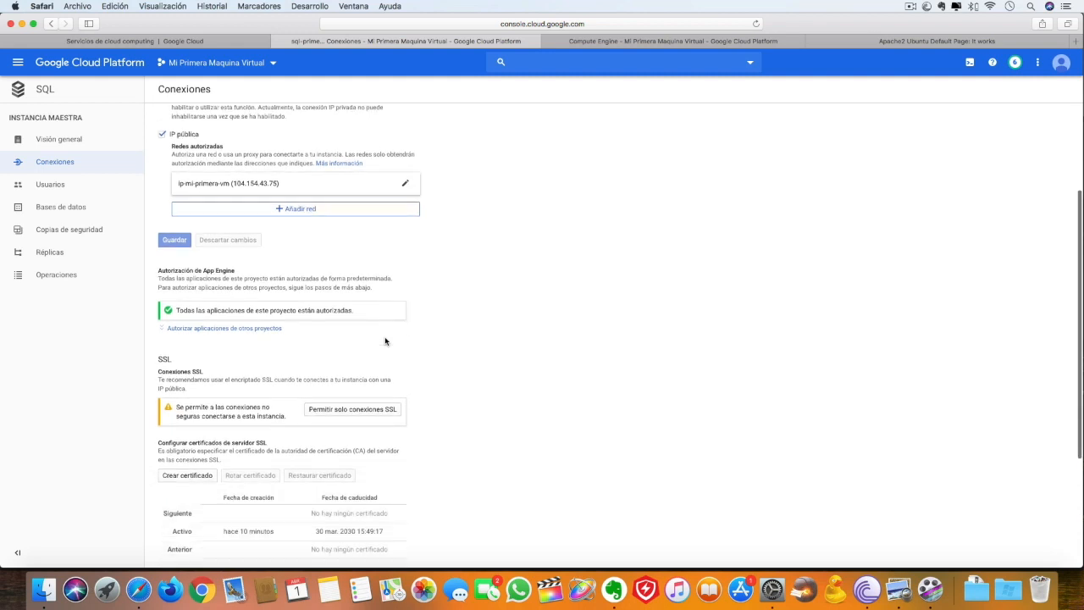
scroll(385, 340, "up", 4)
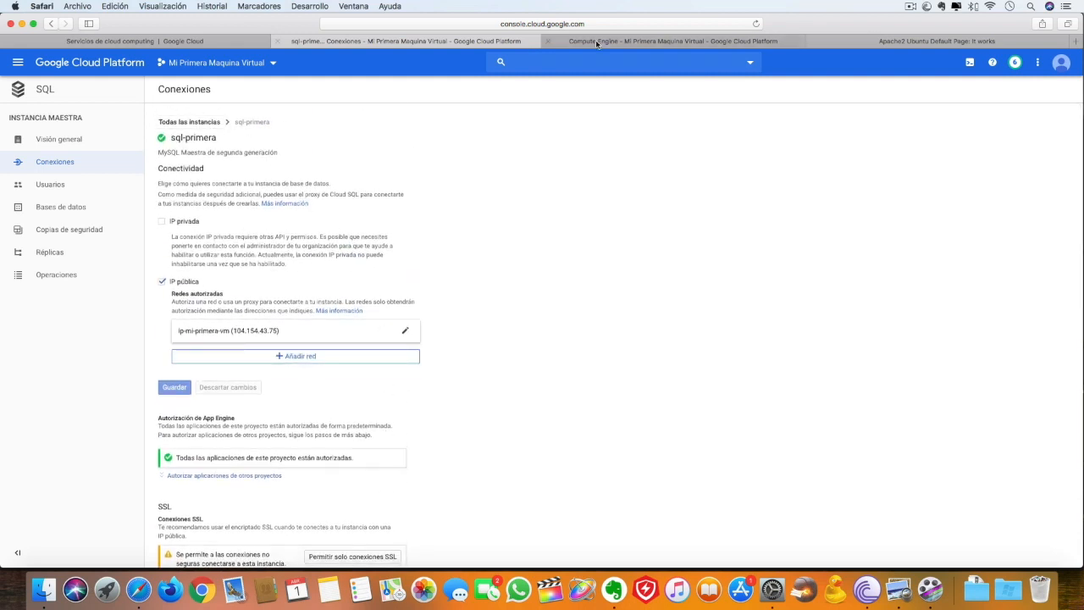
left_click(587, 41)
left_click(365, 40)
scroll(424, 236, "down", 5)
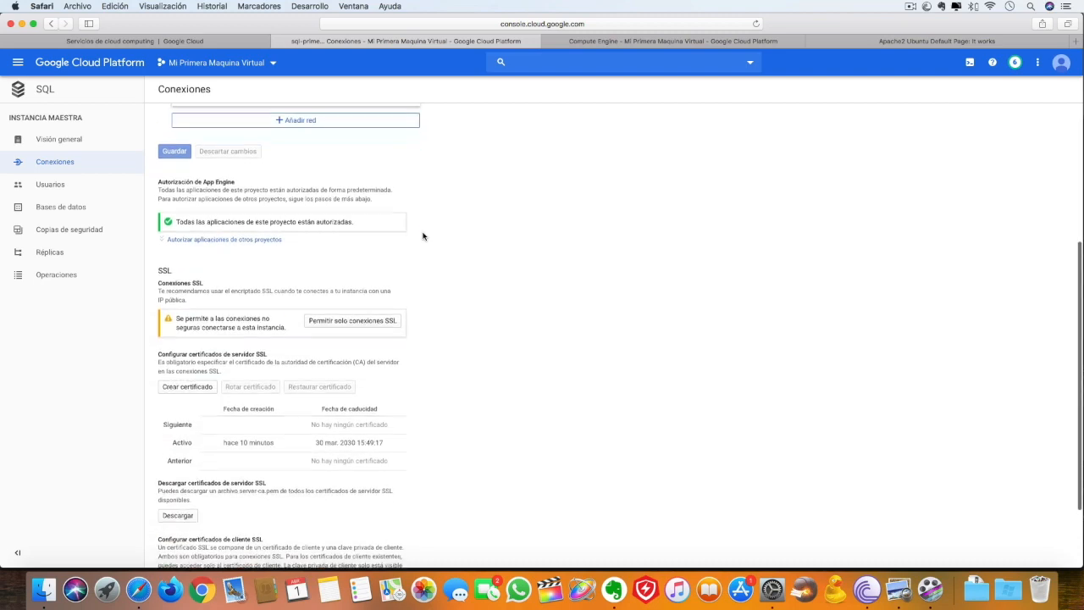
scroll(423, 236, "up", 5)
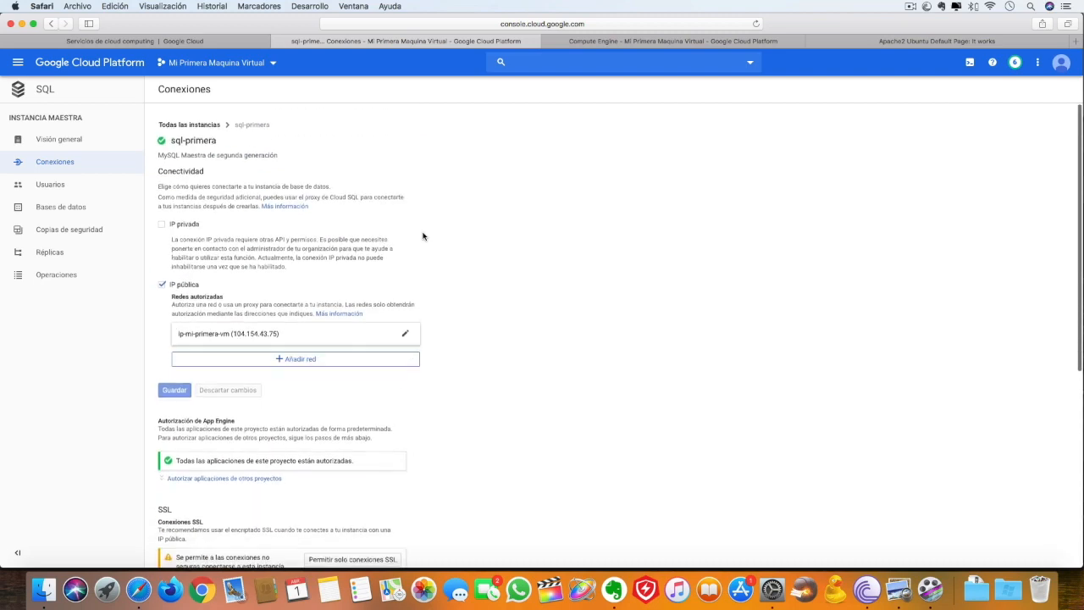
Step: Return to the sql-primera overview and examine its CPU usage chart and configuration summary
left_click(62, 141)
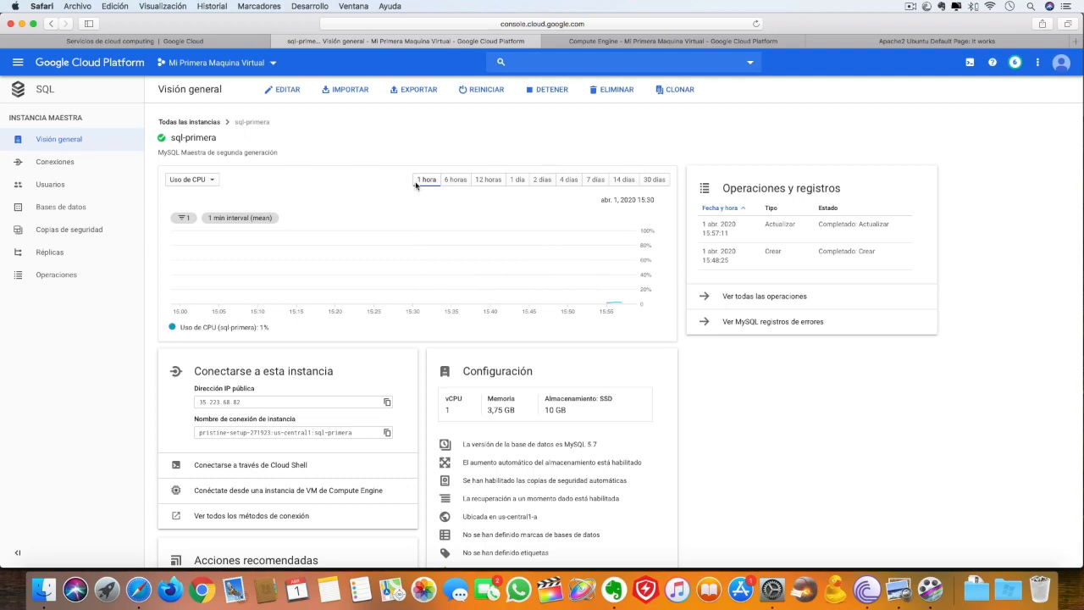
scroll(491, 245, "down", 4)
scroll(501, 229, "up", 4)
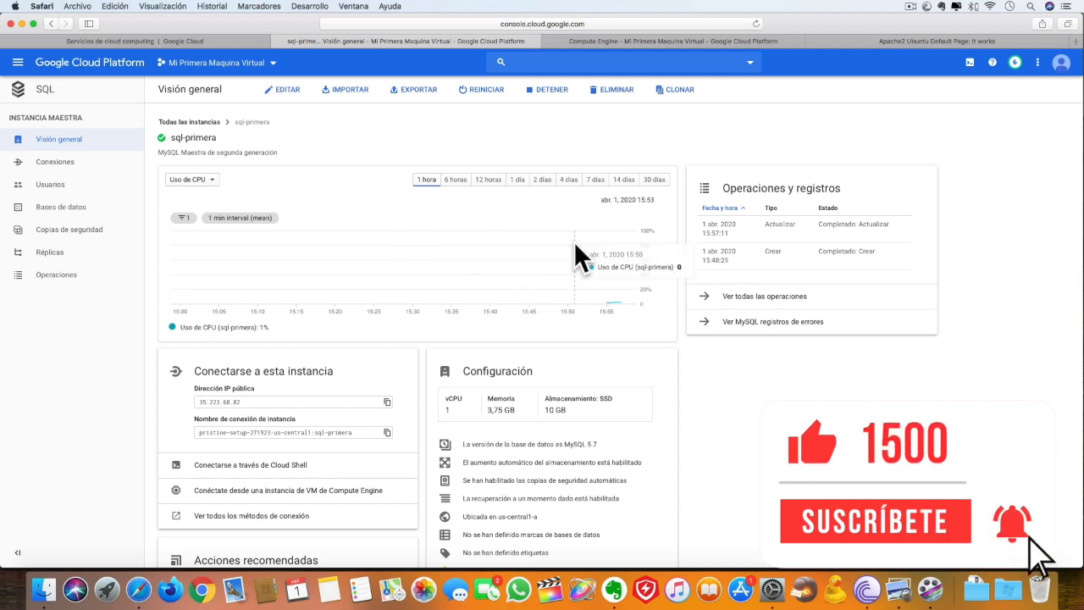
scroll(575, 247, "down", 4)
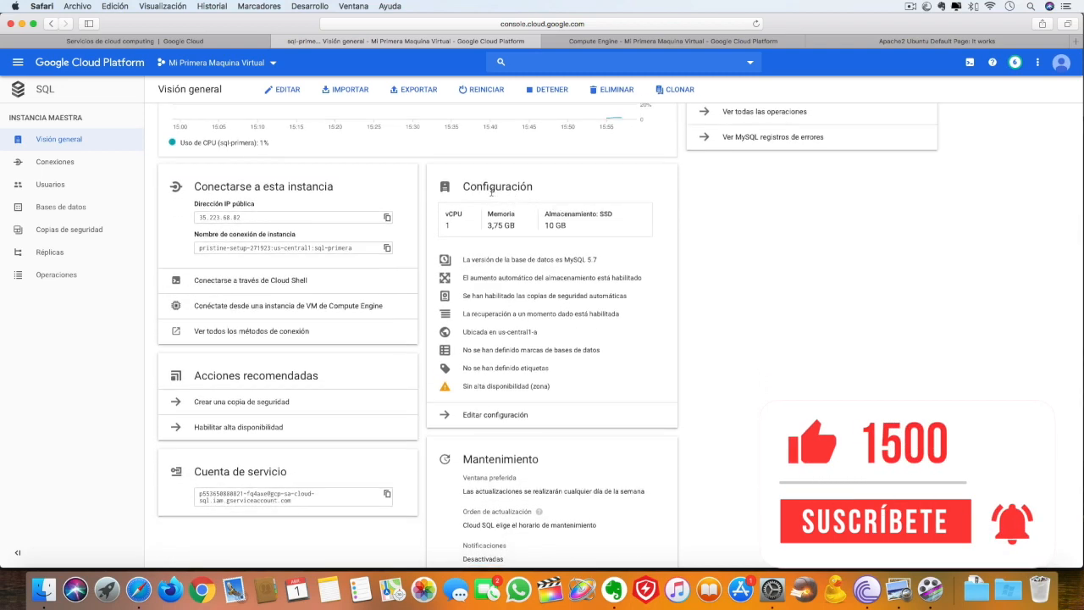
left_click_drag(463, 187, 526, 188)
left_click(566, 193)
Step: Open the configuration of sql-primera for editing and check its connectivity options
left_click(504, 416)
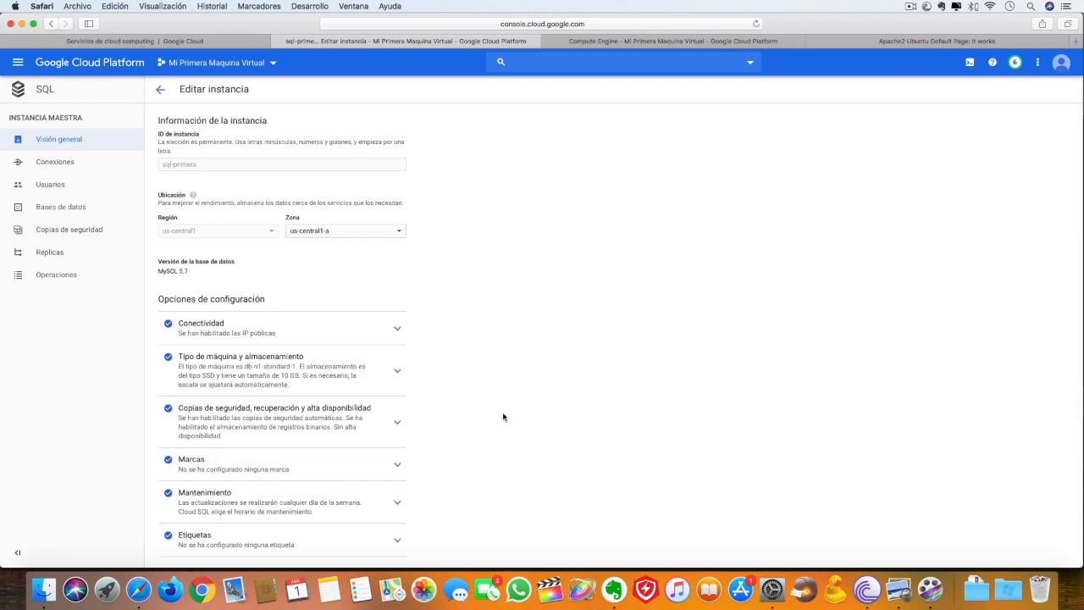
scroll(466, 363, "down", 3)
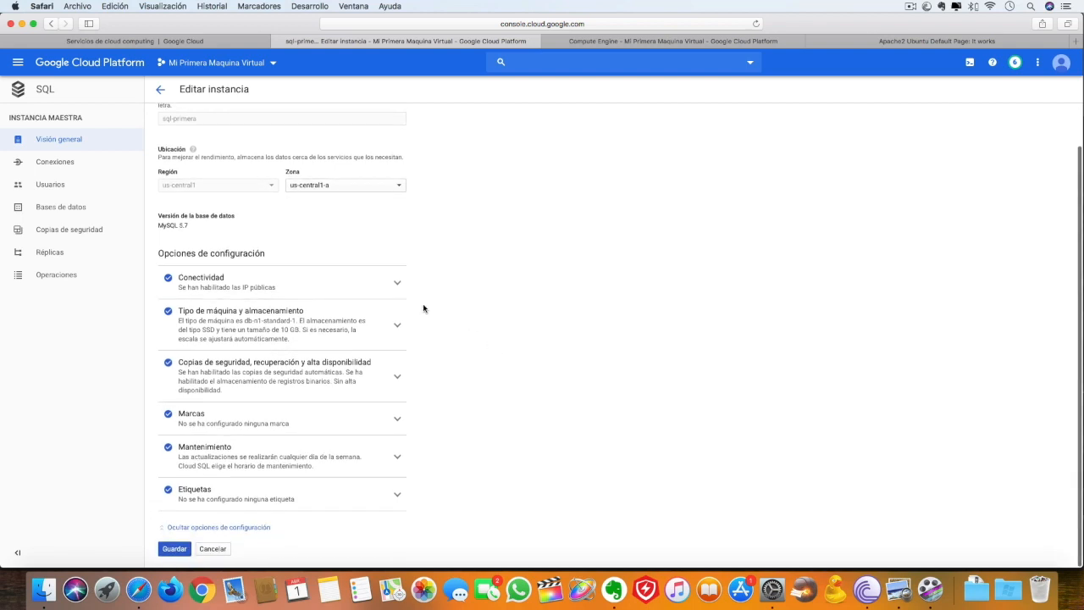
left_click(403, 283)
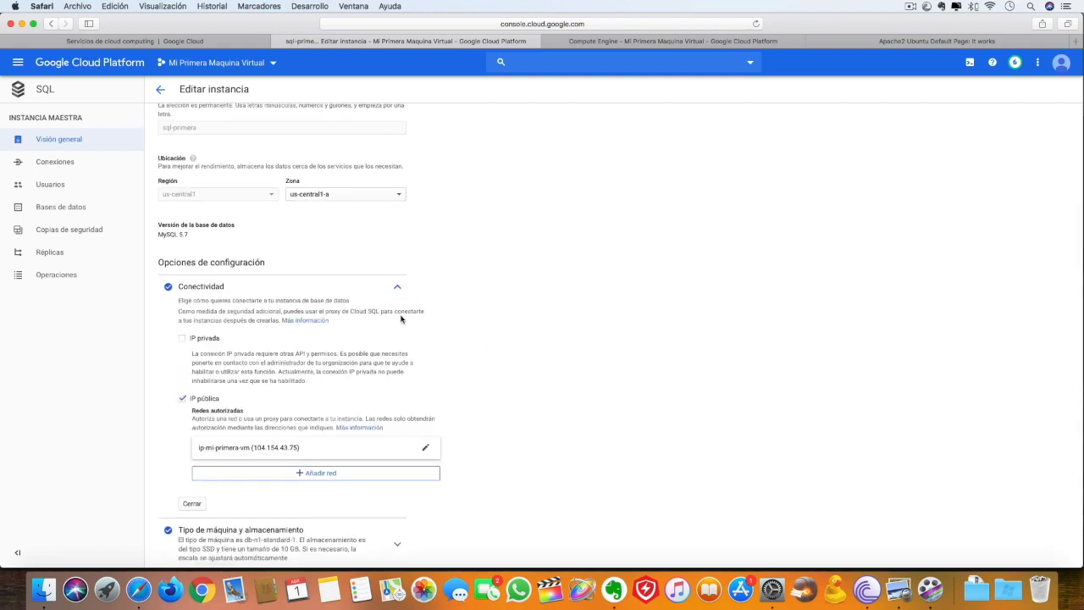
left_click(398, 286)
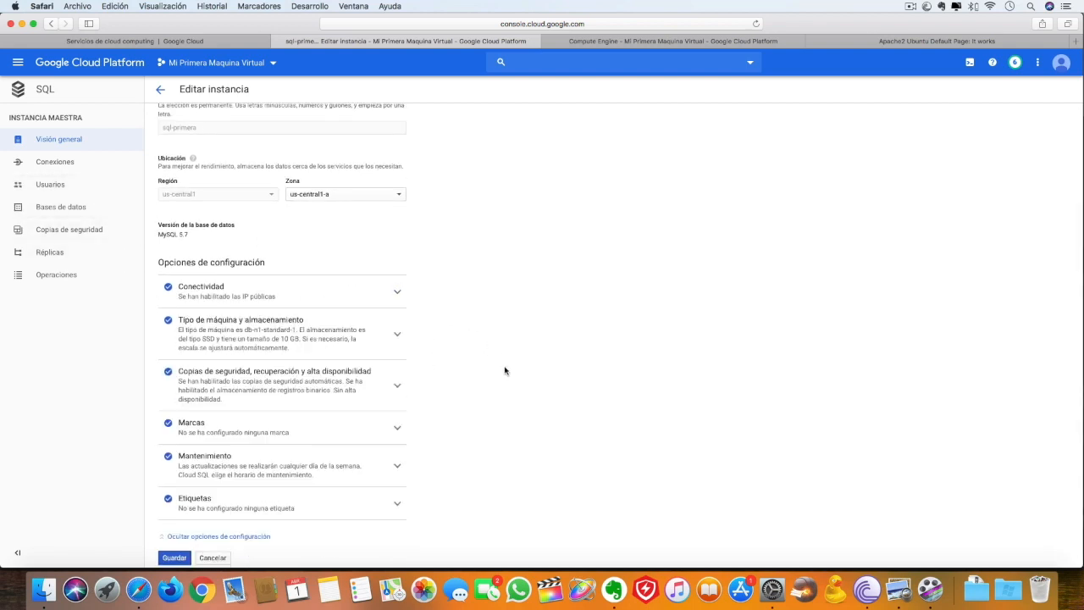
Step: Change the instance's machine type to the shared-core db-g1-small with 1 vCPU and 1.7 GB of memory
left_click(398, 326)
scroll(397, 323, "down", 3)
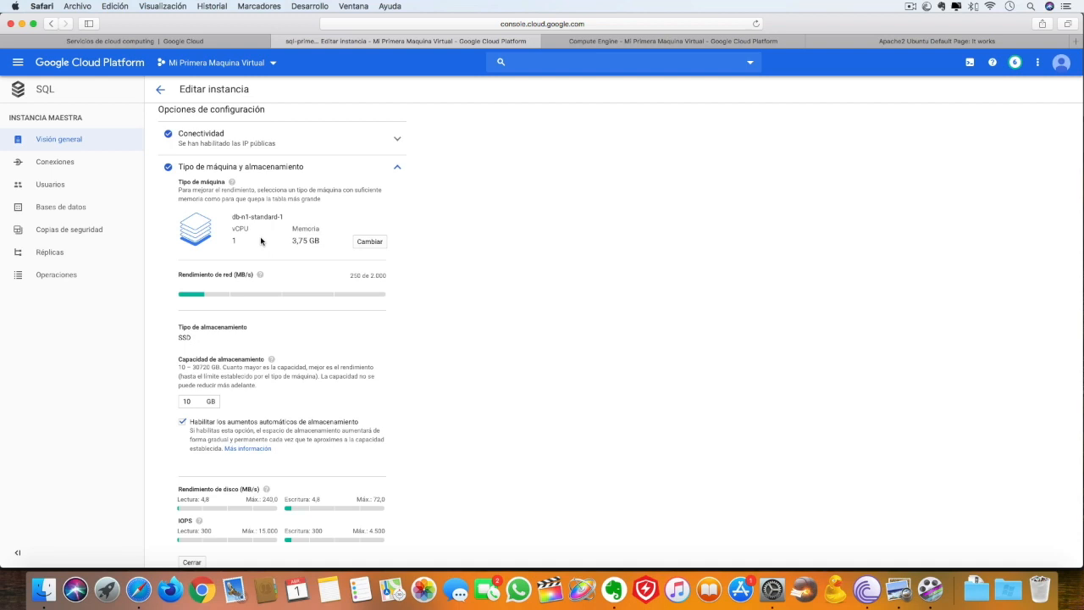
left_click(370, 243)
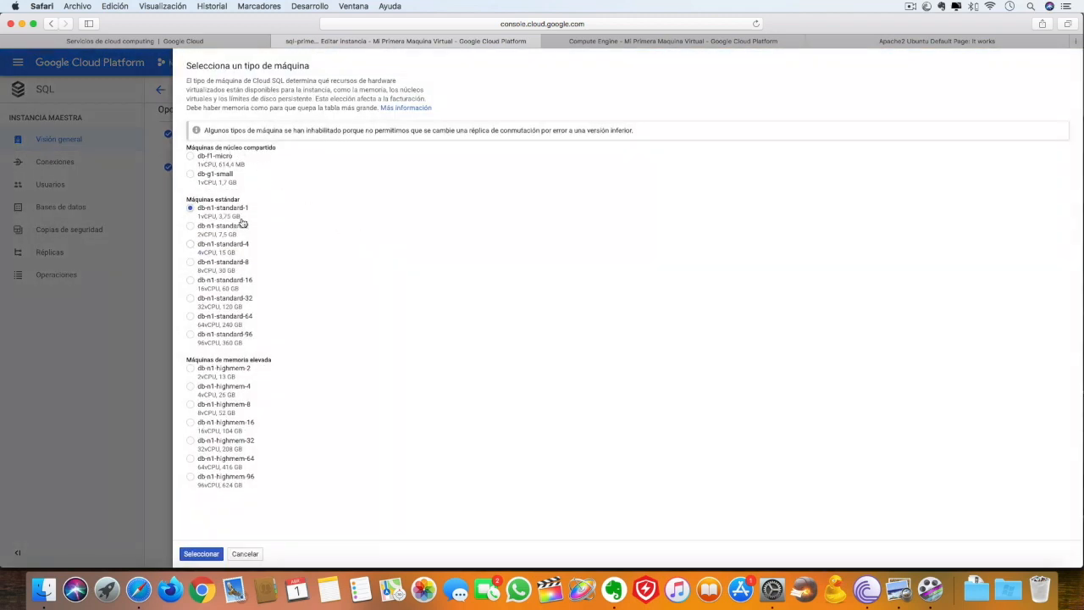
left_click(210, 176)
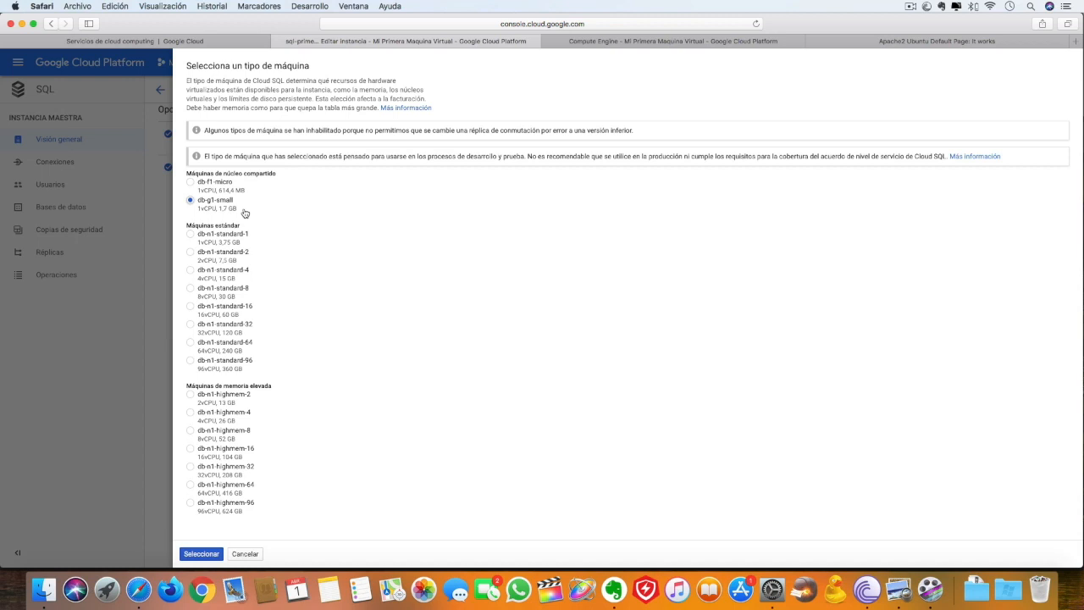
left_click(201, 554)
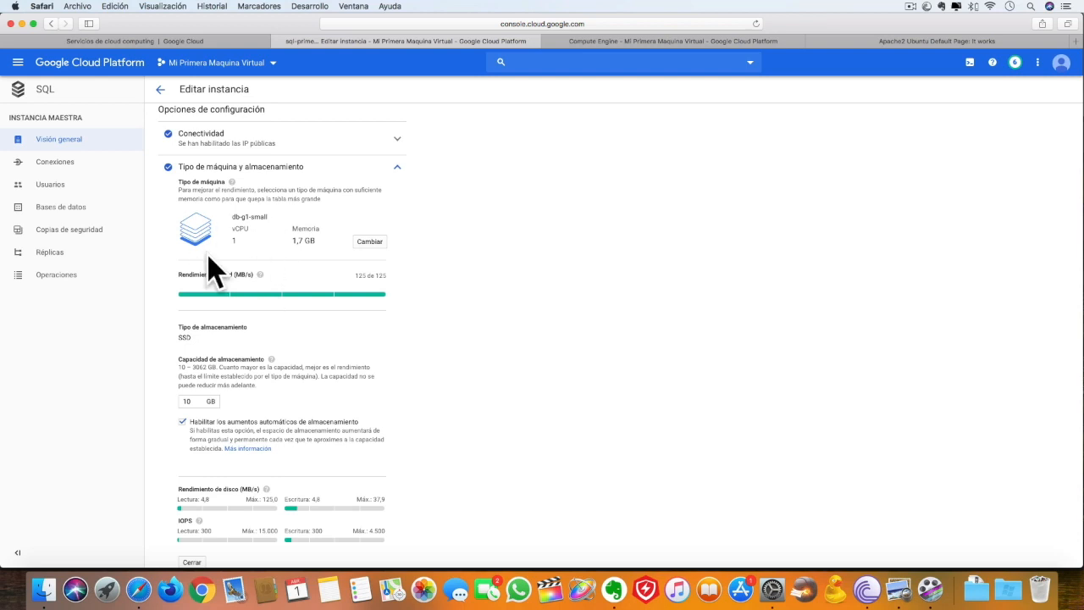
Step: Check the storage capacity setting under the instance's machine type and storage options, and collapse that section
scroll(285, 347, "down", 2)
left_click_drag(195, 332, 169, 333)
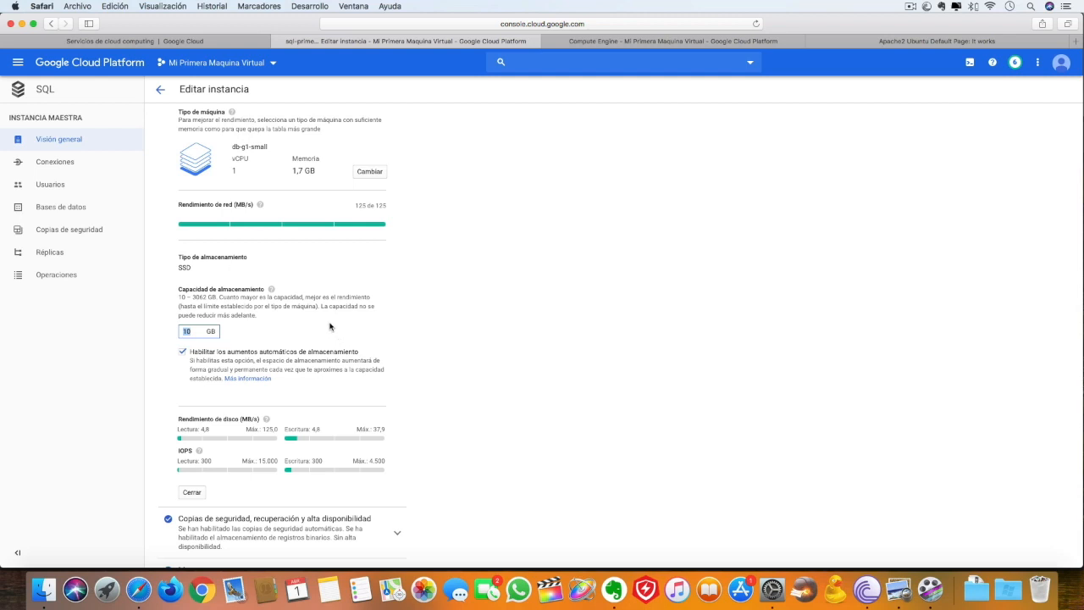
scroll(330, 325, "up", 4)
left_click(397, 254)
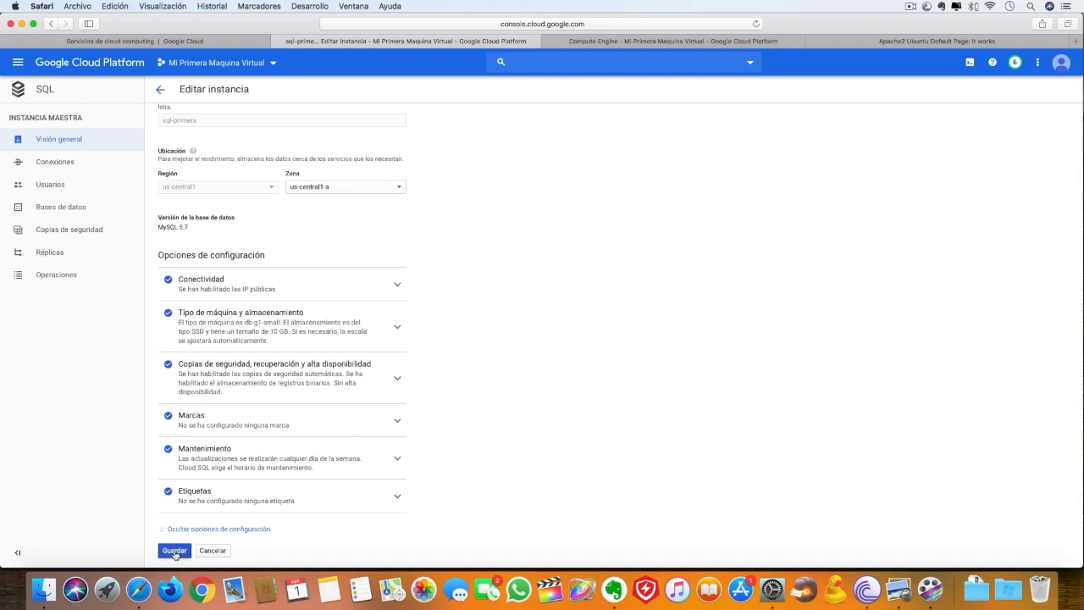
Step: Review the backup, recovery and high availability options and the maintenance window settings of the instance
left_click(378, 376)
scroll(355, 360, "down", 4)
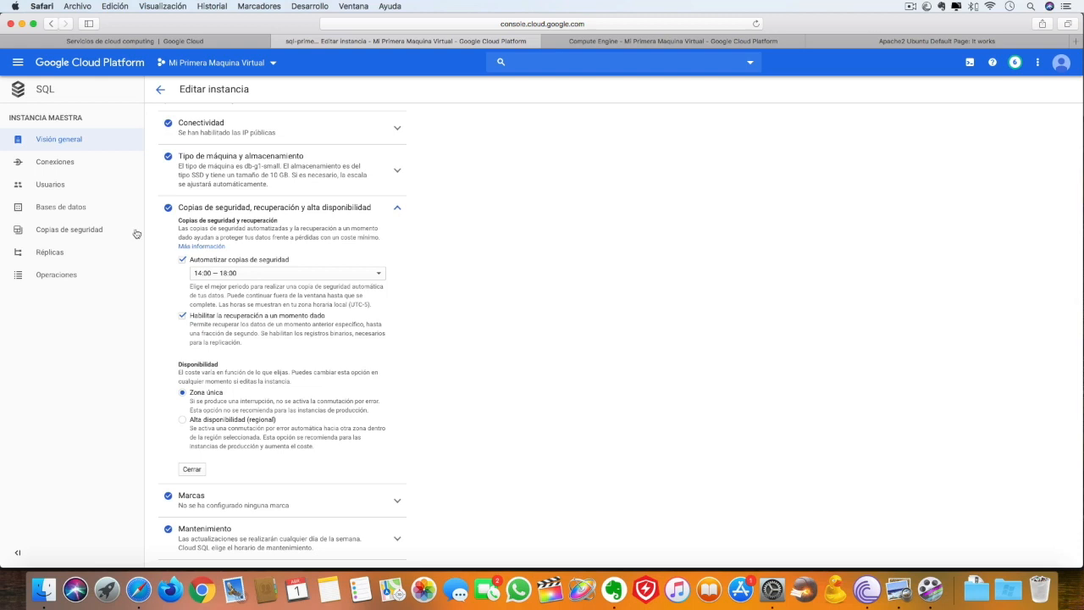
left_click(398, 209)
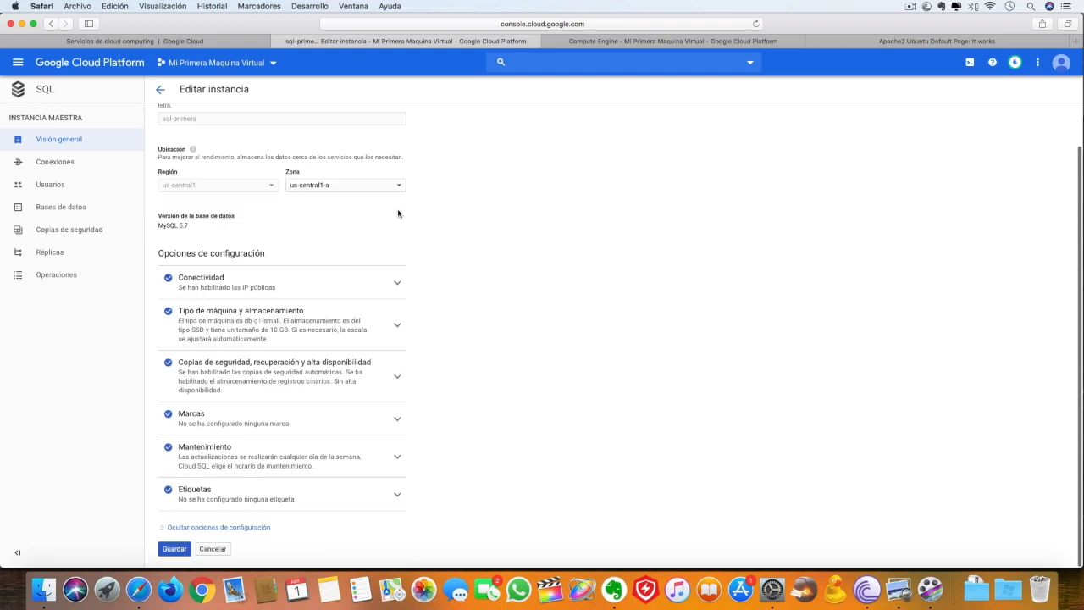
left_click(397, 456)
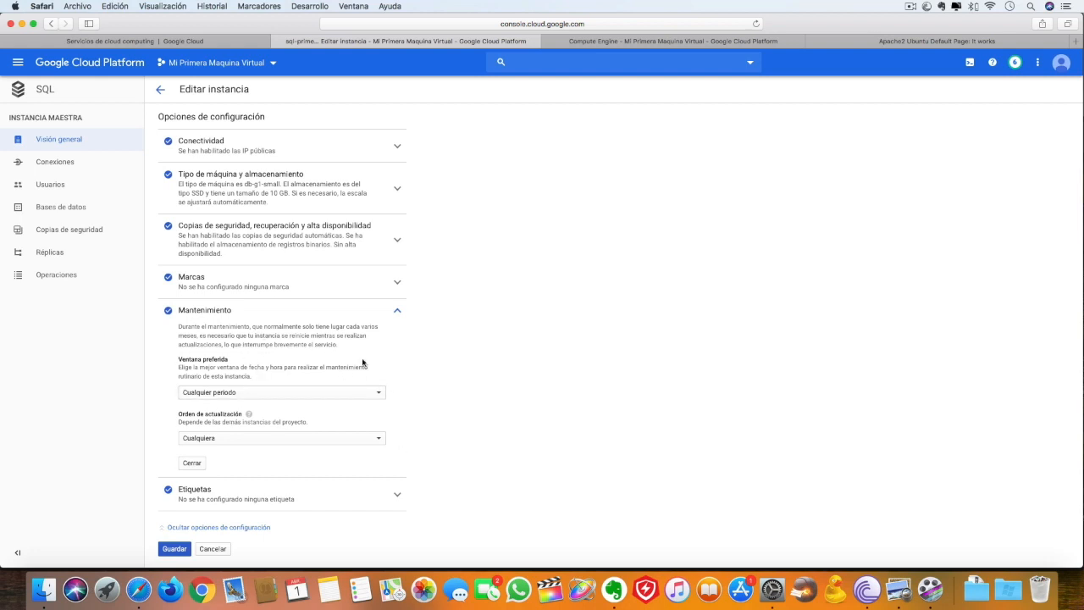
left_click(398, 311)
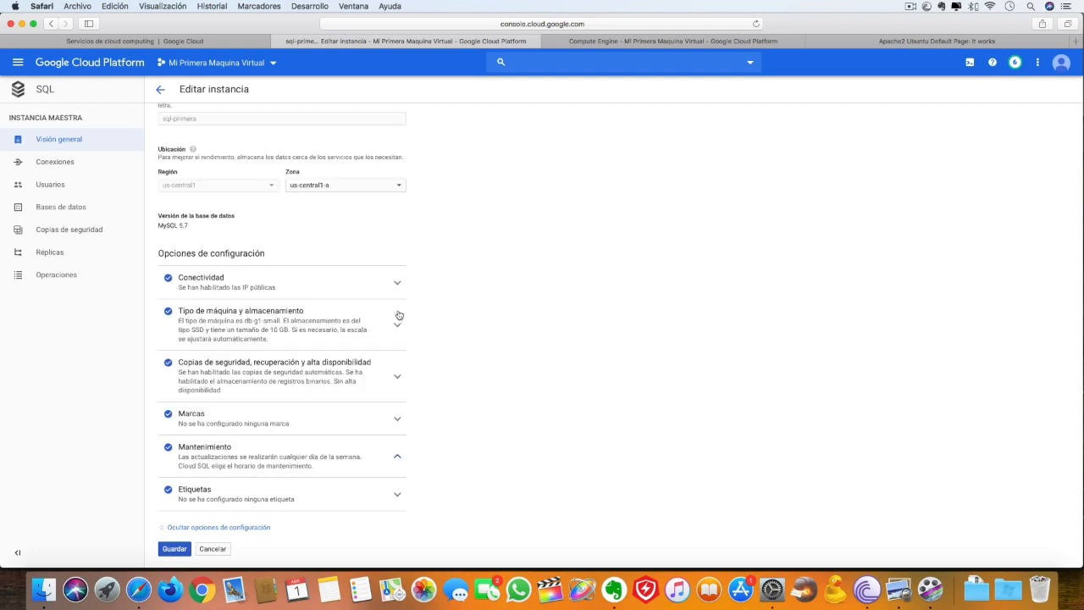
Step: Start adding a label to the instance, discard the empty entry and collapse the labels section
left_click(396, 496)
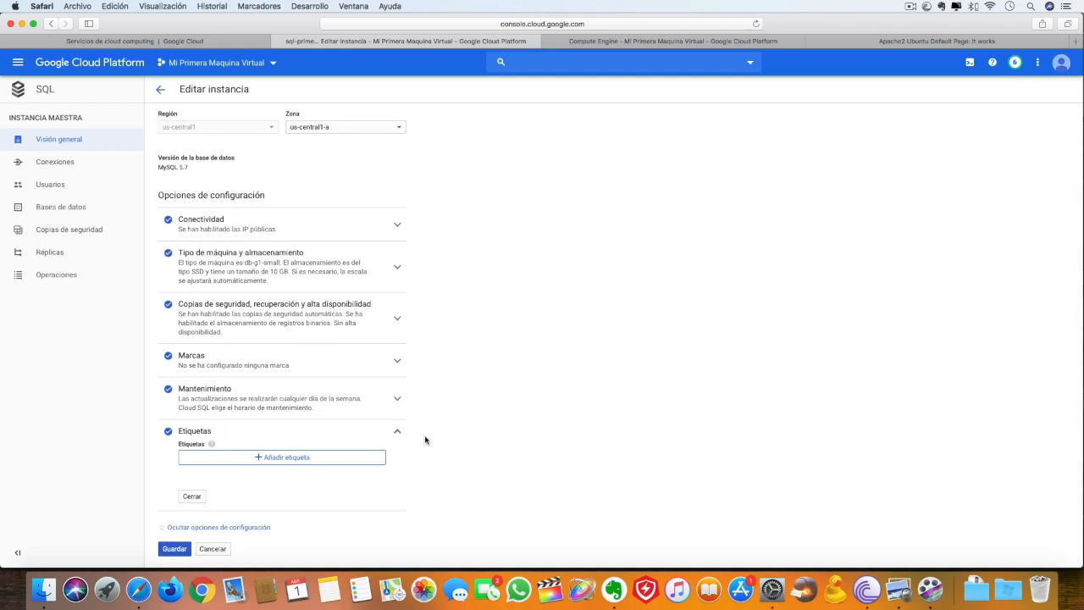
left_click(302, 458)
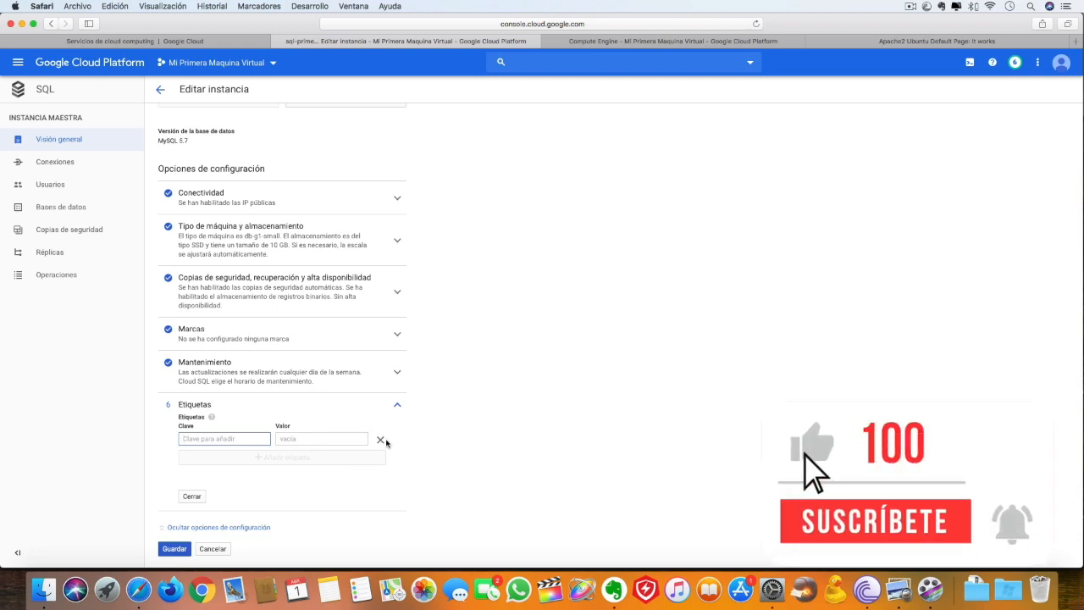
left_click(380, 440)
left_click(397, 431)
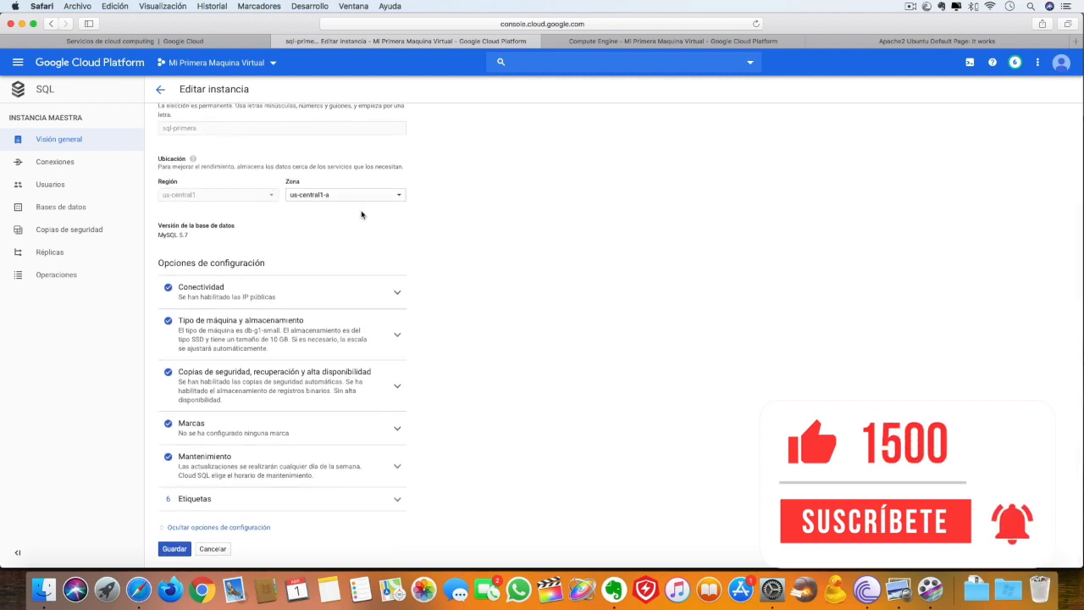
Step: Save the edited configuration of sql-primera and confirm restarting the instance
scroll(317, 438, "down", 2)
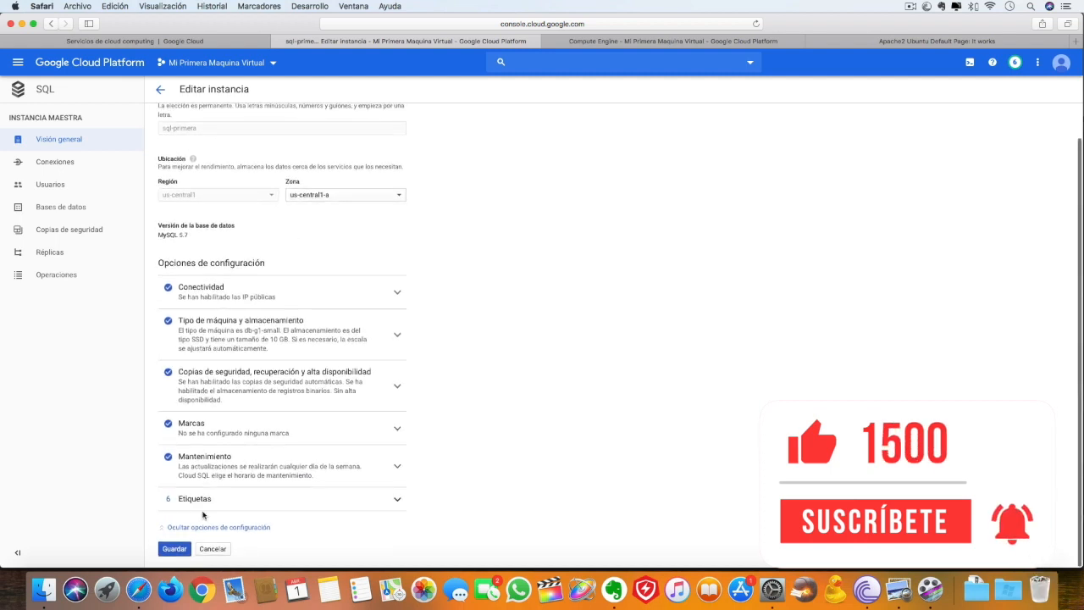
left_click(175, 549)
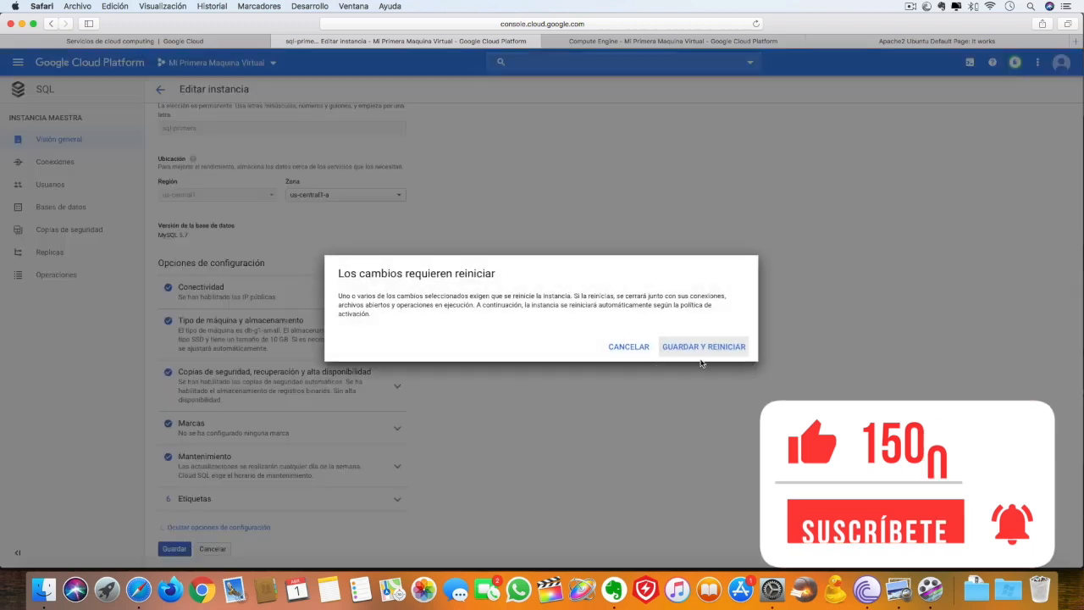
left_click(704, 348)
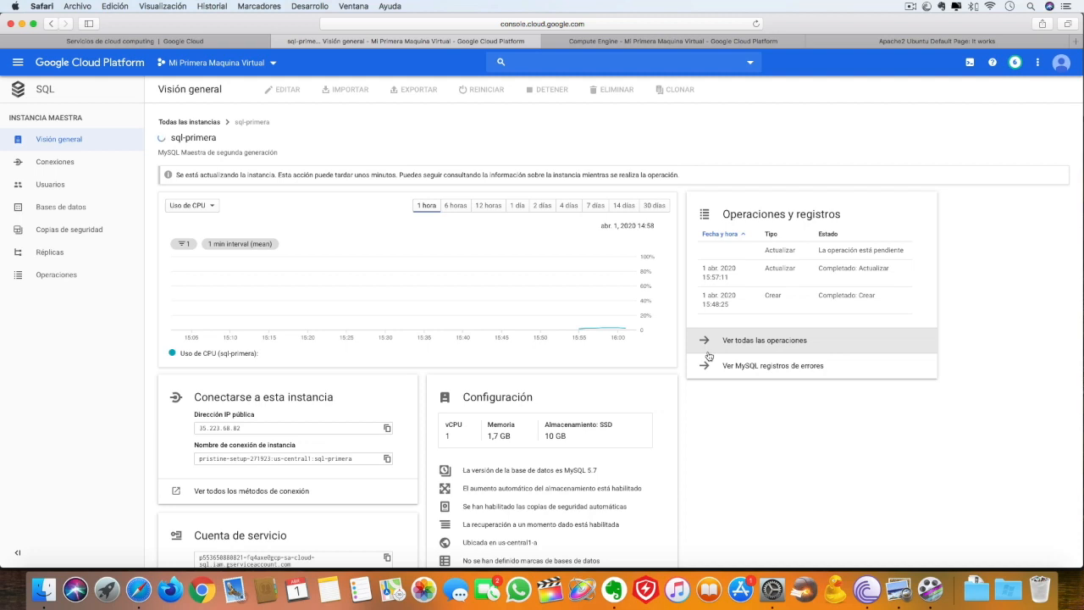
Step: Examine the sql-primera overview, including its status, memory and the rest of the configuration summary
scroll(708, 356, "down", 5)
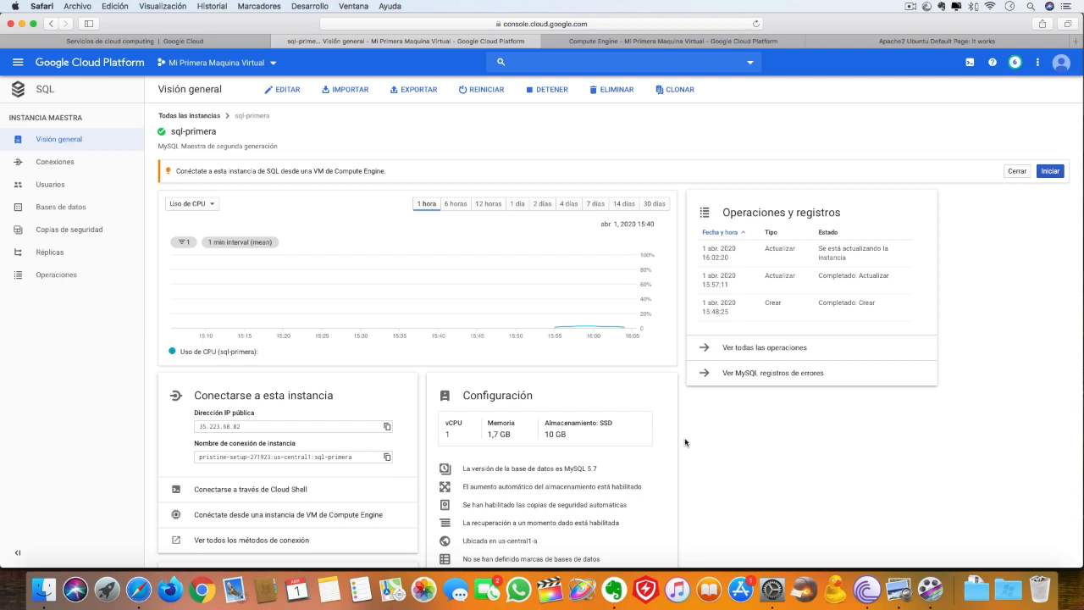
scroll(559, 235, "up", 1)
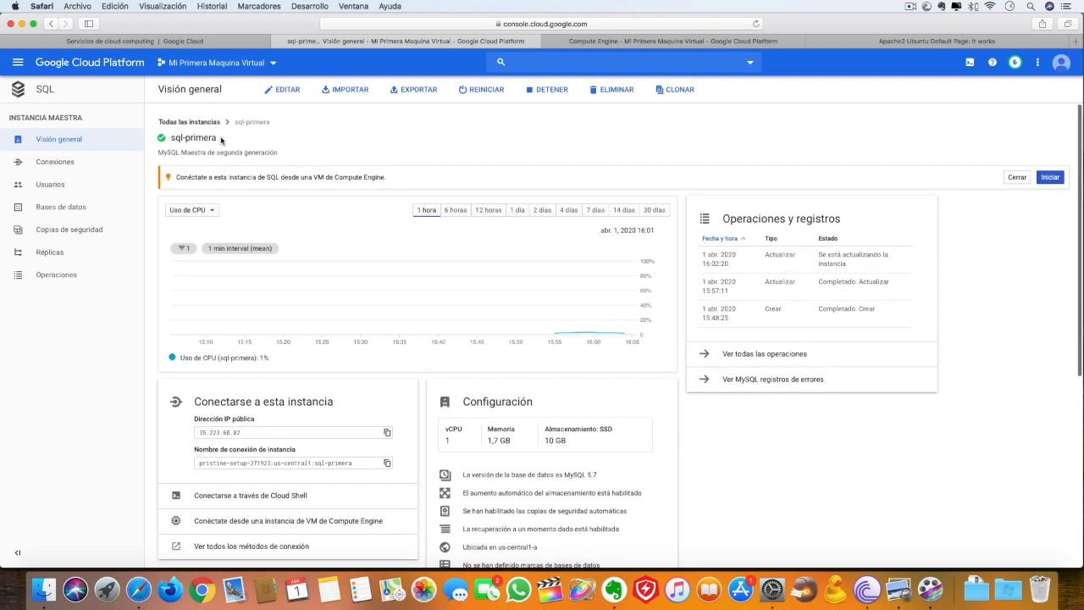
left_click_drag(224, 139, 172, 137)
triple_click(270, 138)
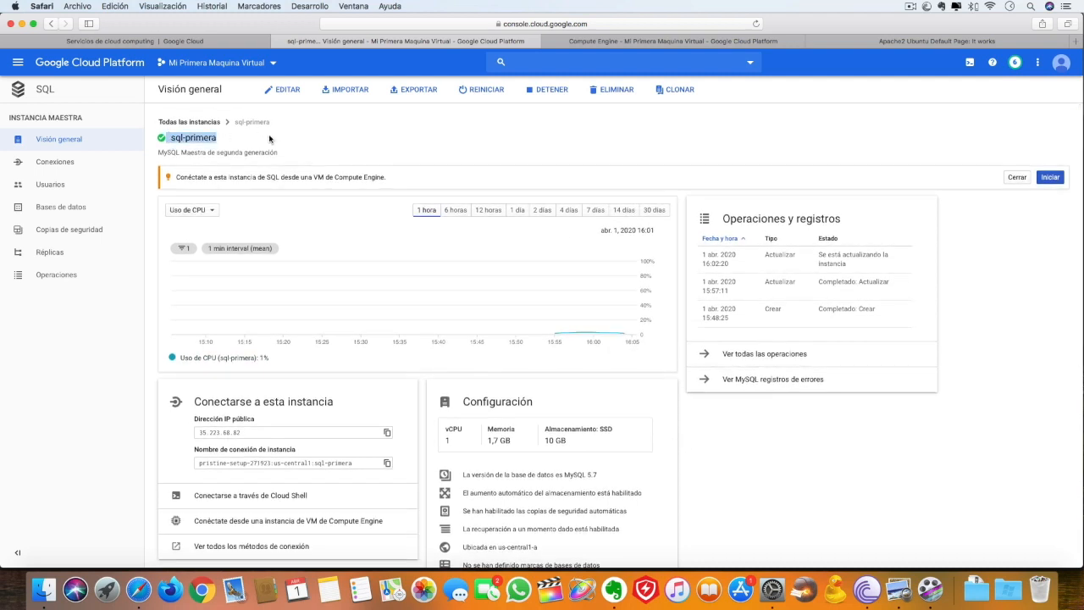
left_click(722, 451)
left_click_drag(488, 440, 506, 441)
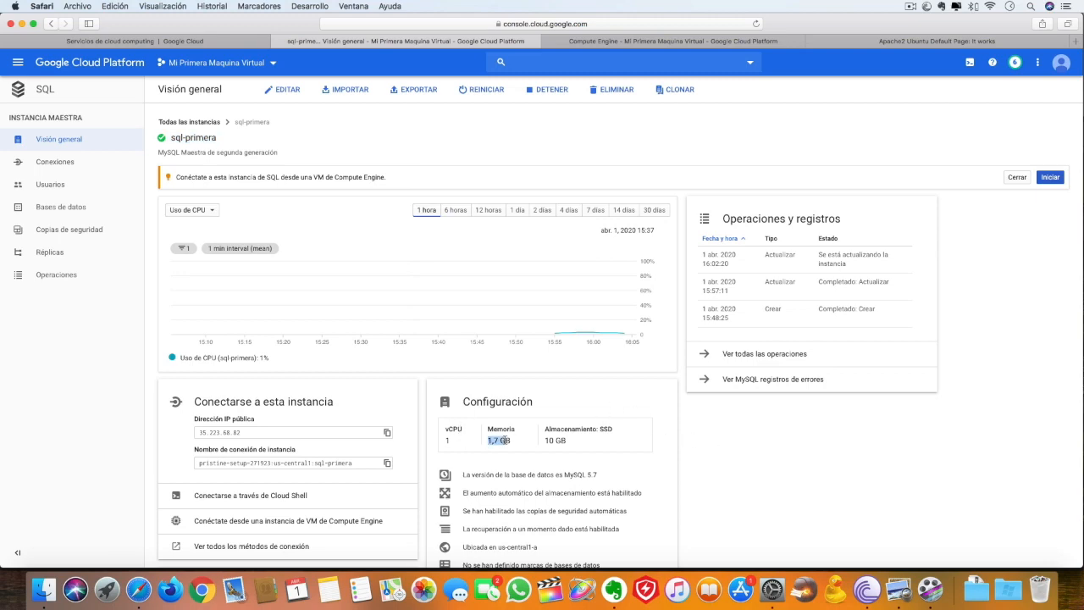
left_click(573, 449)
scroll(570, 443, "down", 5)
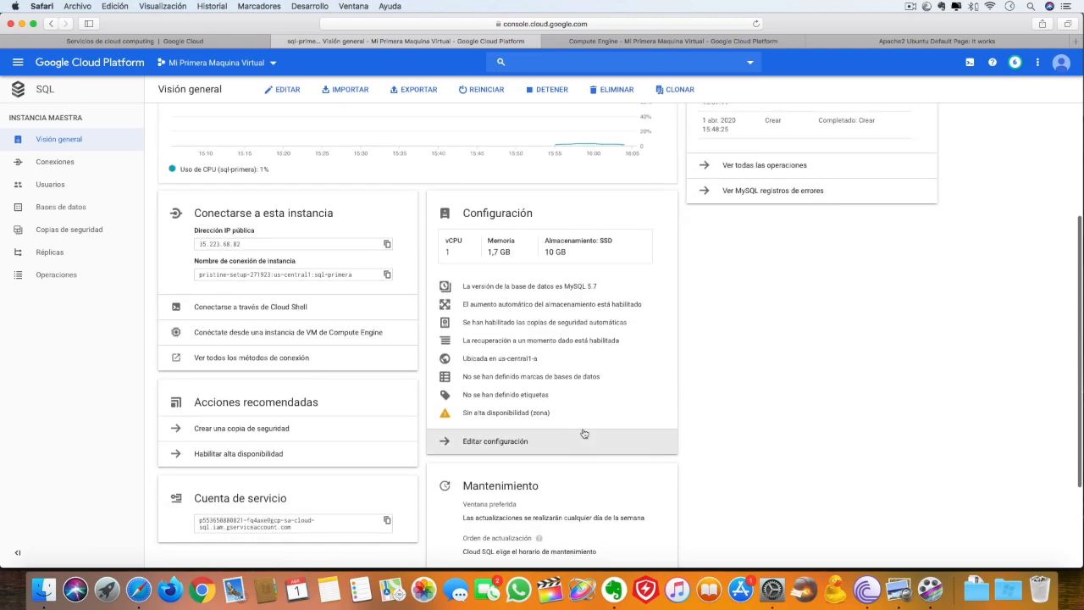
scroll(581, 435, "up", 5)
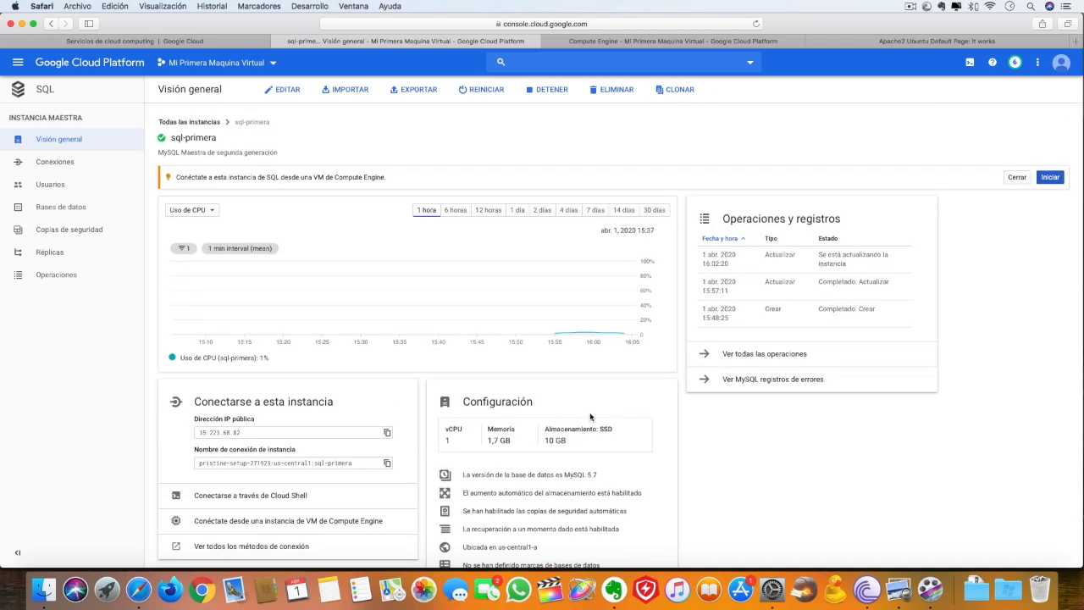
Step: Check the public IP address and connection name of sql-primera and the metrics available for its usage chart
double_click(256, 436)
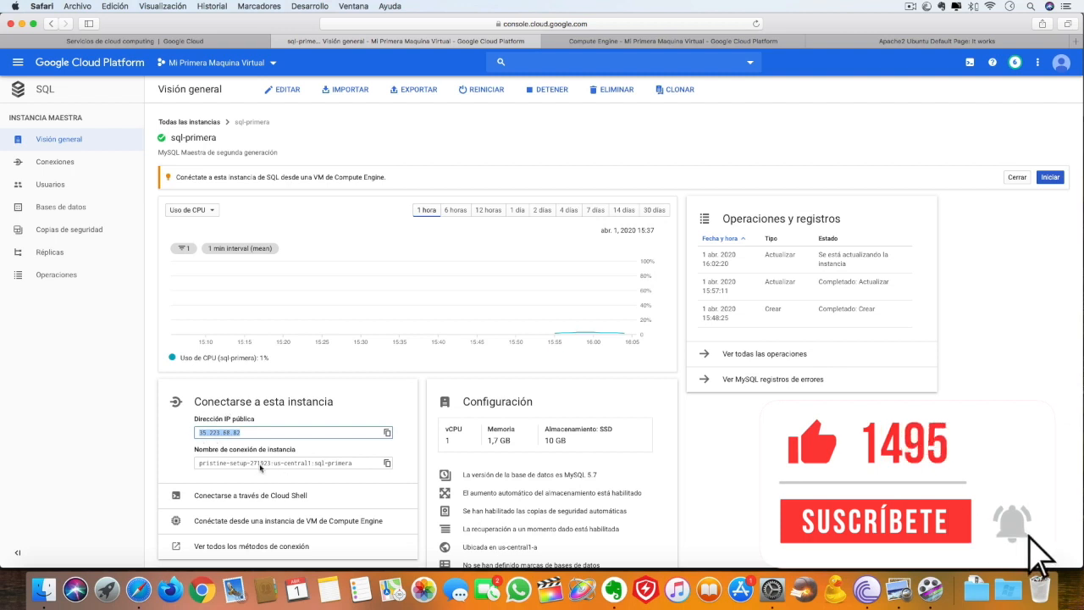
double_click(260, 464)
left_click(472, 383)
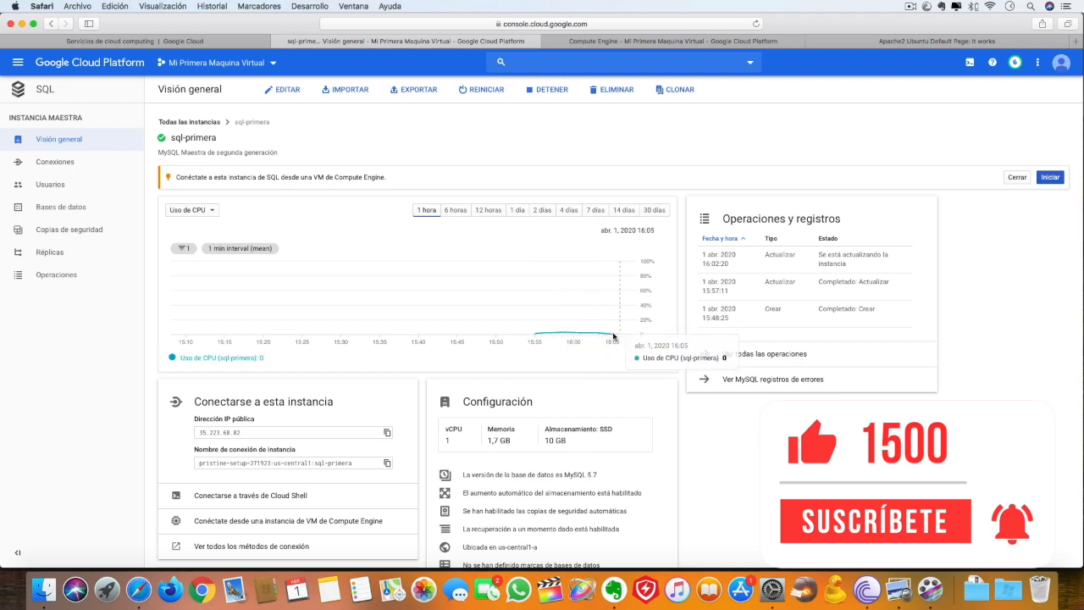
left_click(209, 214)
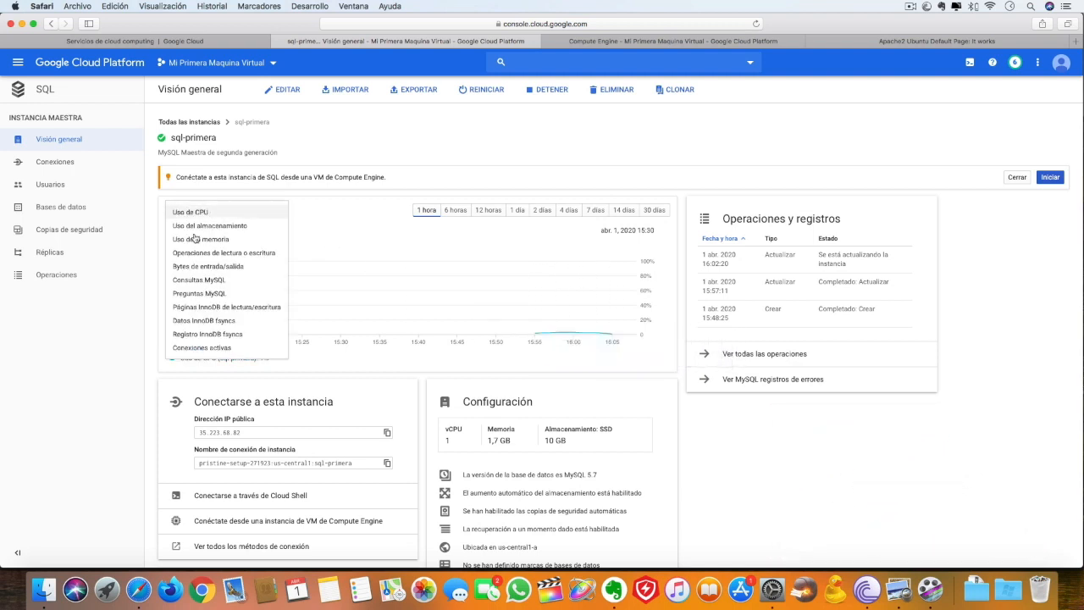
left_click(323, 221)
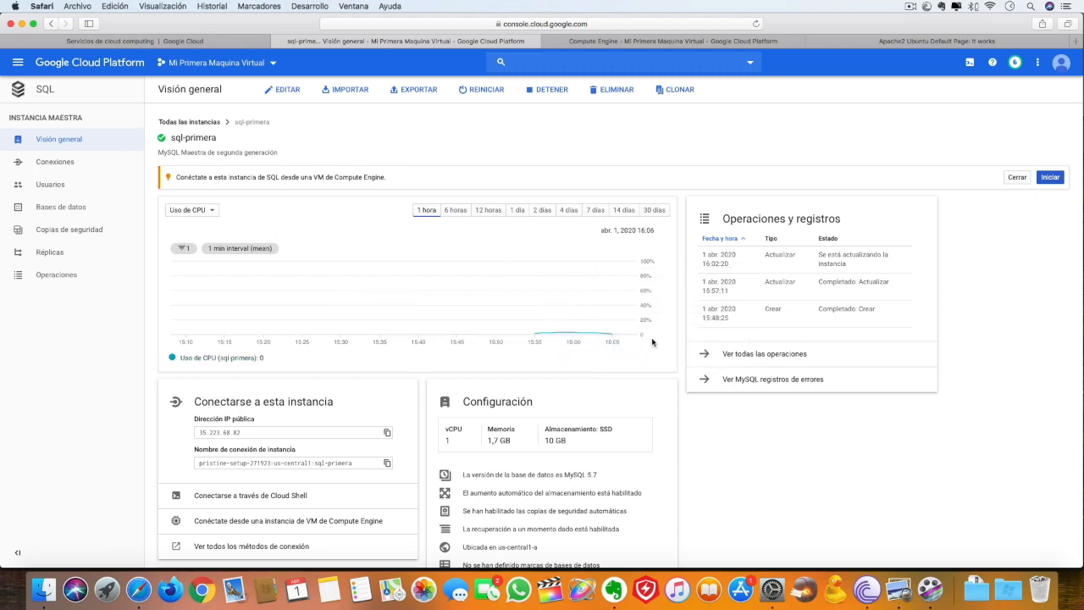
scroll(708, 369, "down", 1)
scroll(707, 388, "up", 1)
scroll(705, 387, "down", 1)
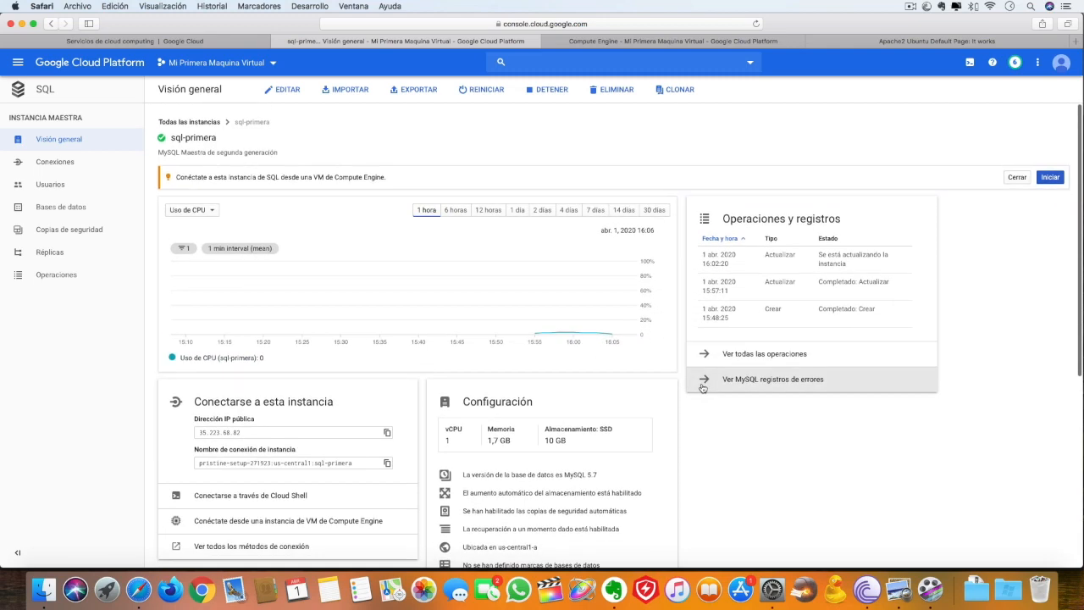